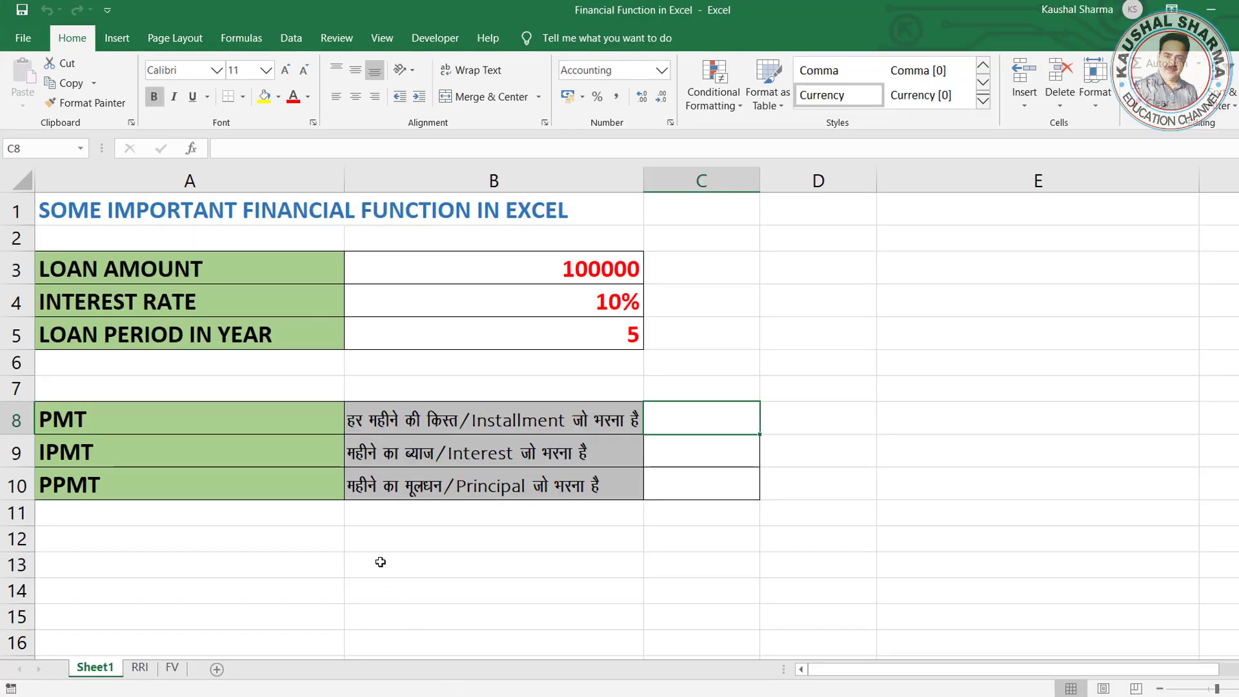
Step: Review the loan amount, interest rate and loan period values, then select C8 for the installment
{"action": "left_click", "coordinate": [249, 516]}
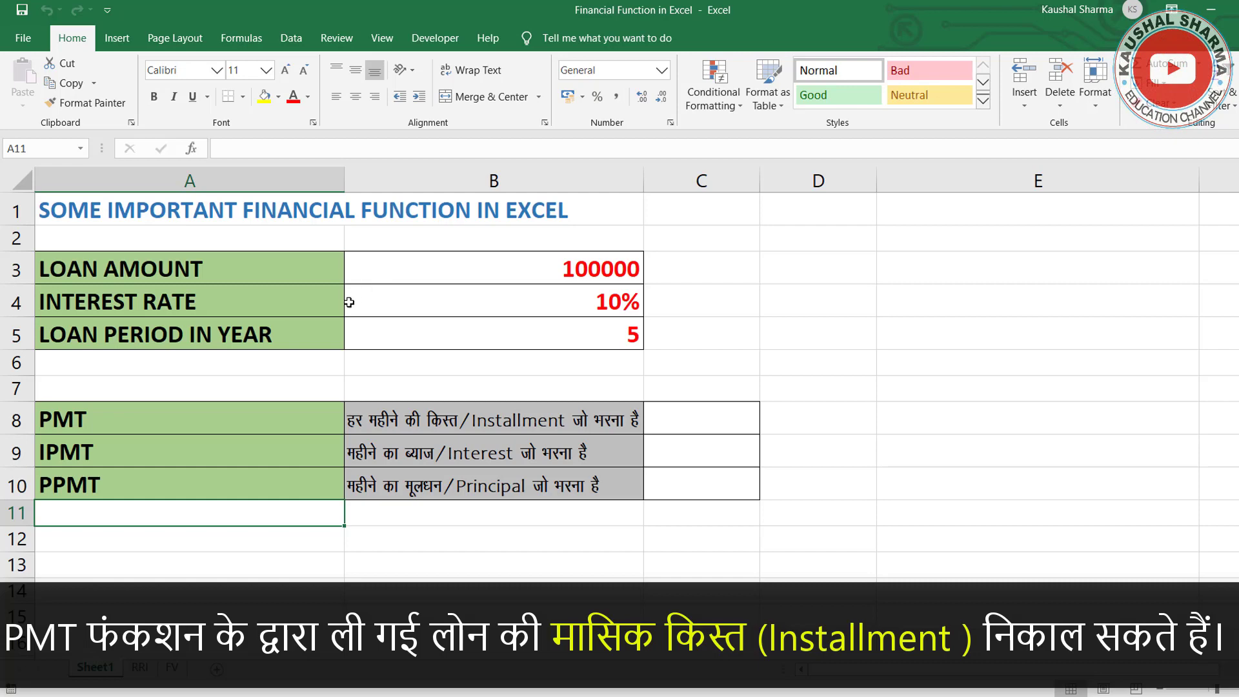
{"action": "scroll", "coordinate": [349, 302], "scroll_direction": "up", "scroll_amount": 2, "text": "ctrl"}
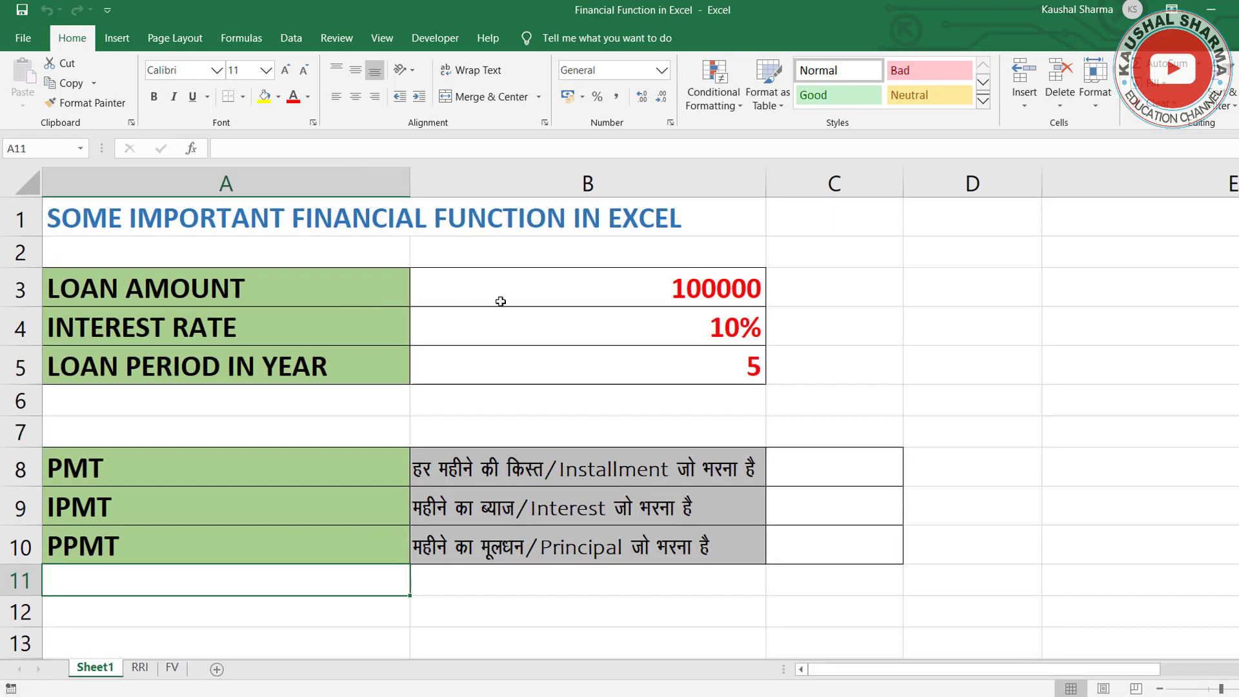
{"action": "left_click", "coordinate": [633, 288]}
{"action": "left_click", "coordinate": [619, 327]}
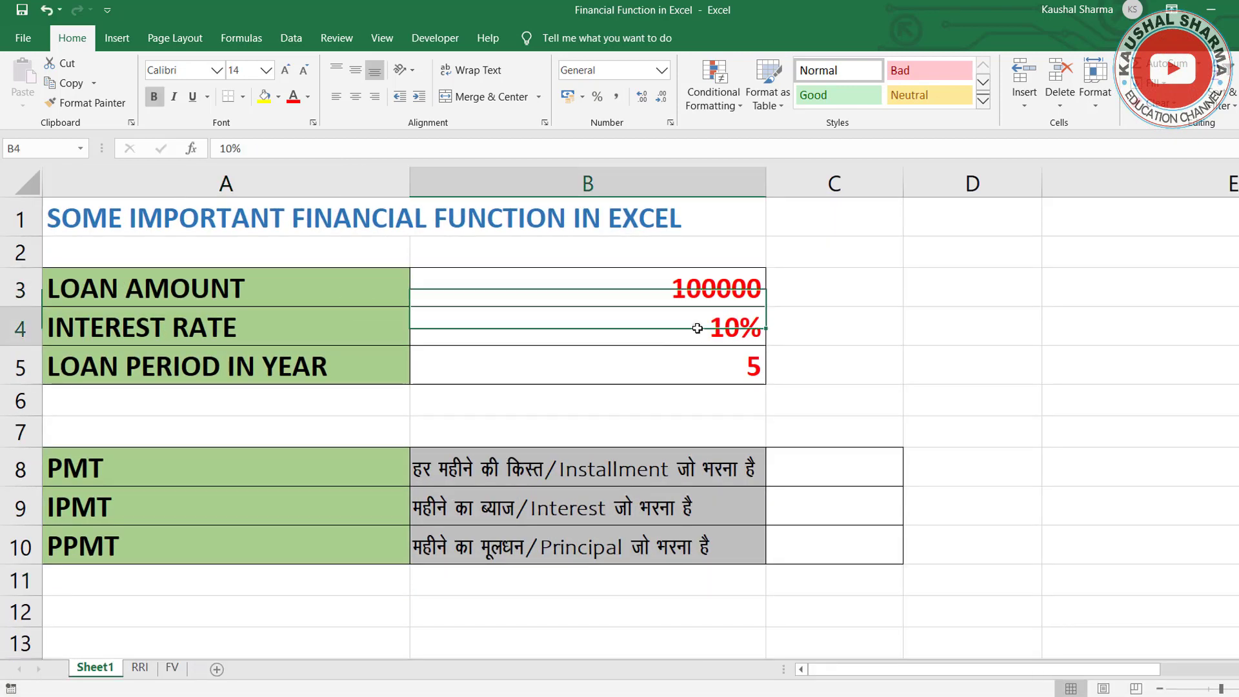
{"action": "left_click", "coordinate": [688, 363]}
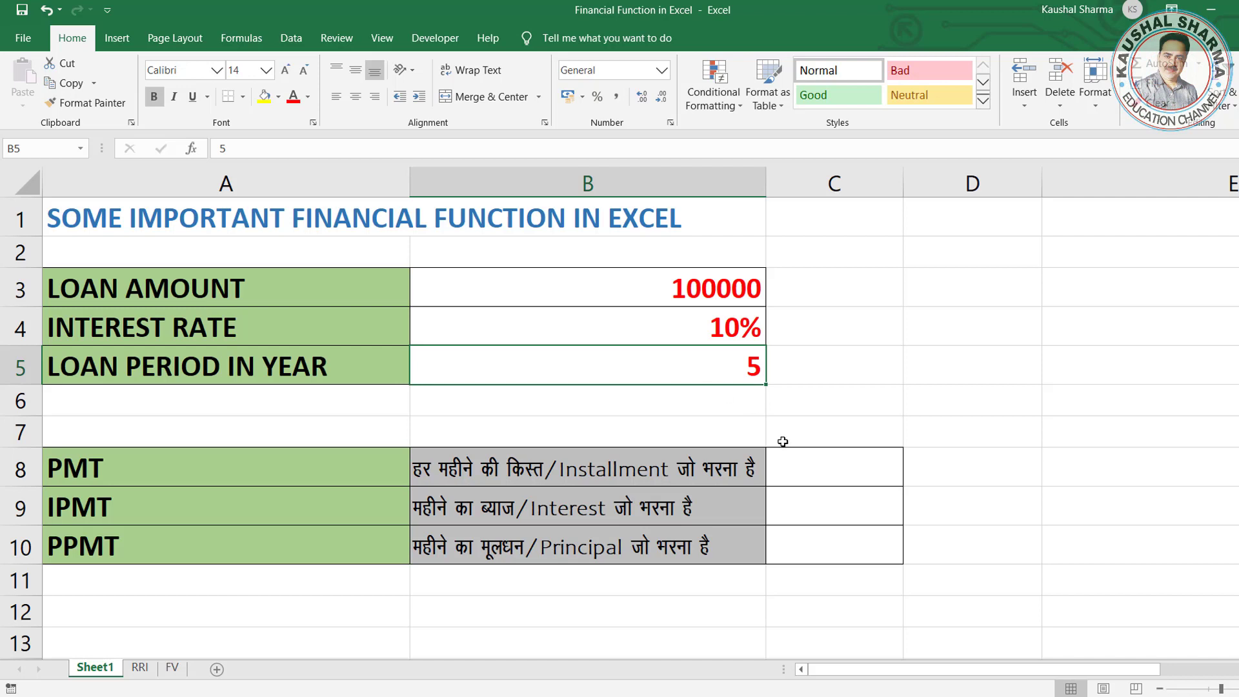
{"action": "left_click", "coordinate": [808, 465]}
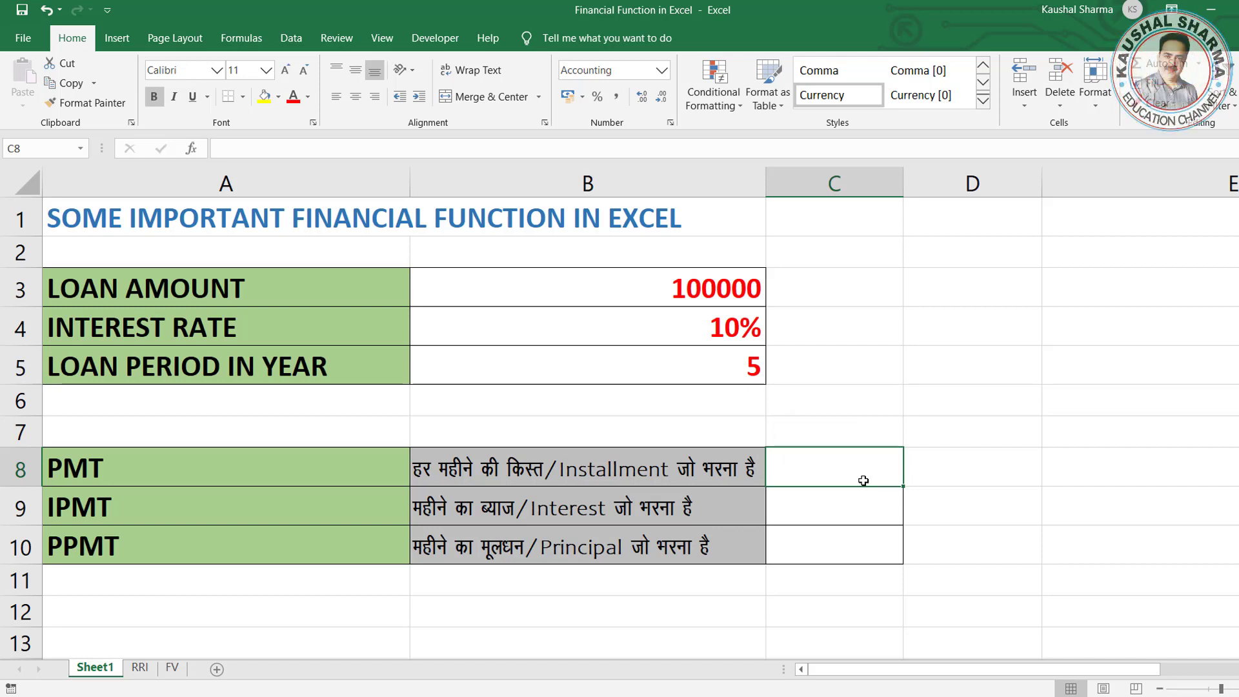
Step: Enter =PMT(B4/12,B5*12,B3) in C8 to get the monthly installment of ₹ -2,124.70
{"action": "type", "text": "="}
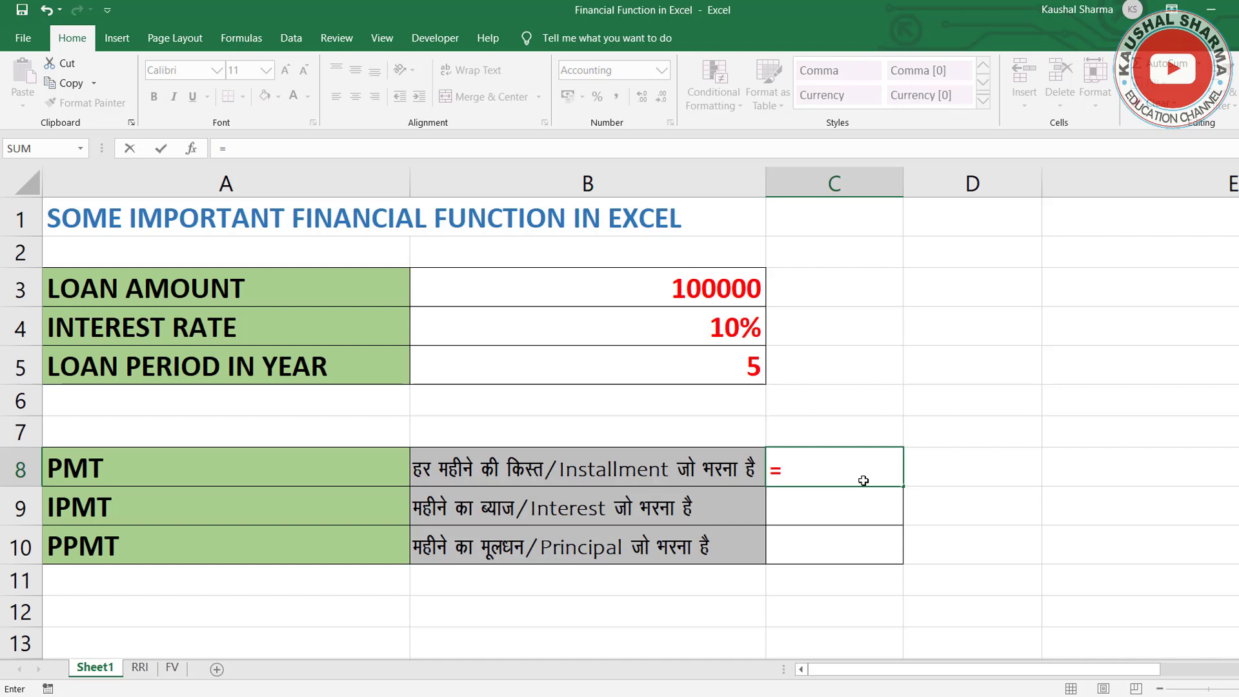
{"action": "type", "text": "PMT"}
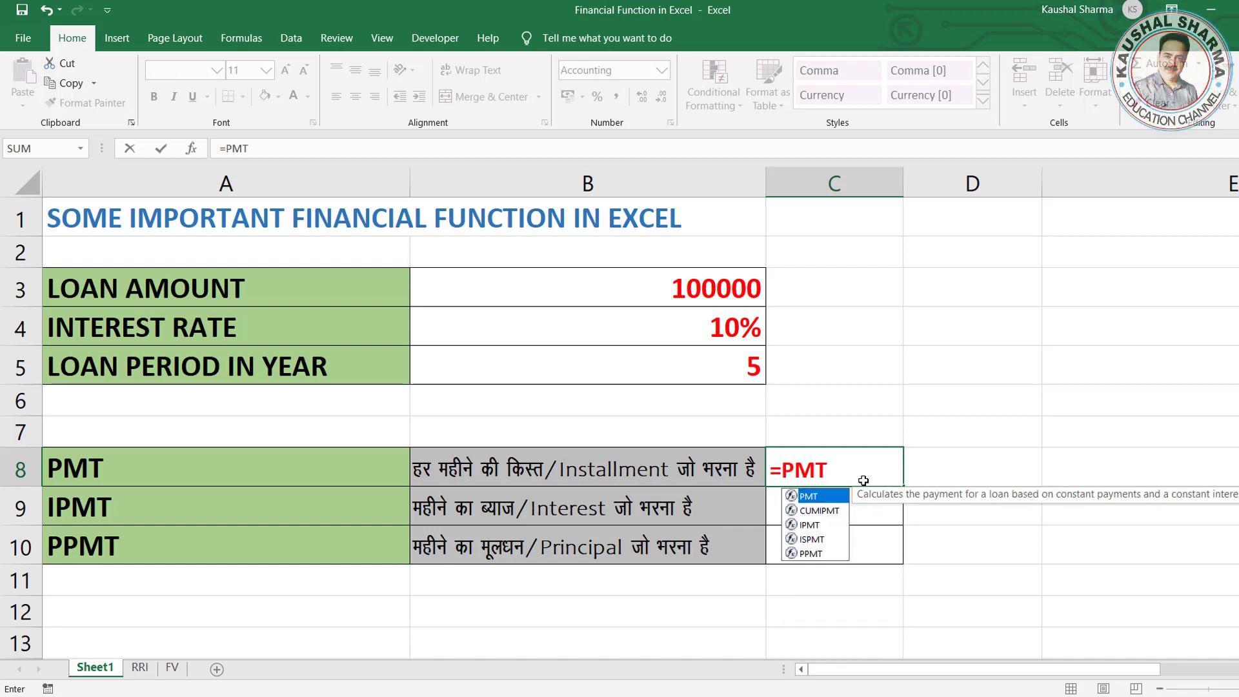
{"action": "type", "text": "("}
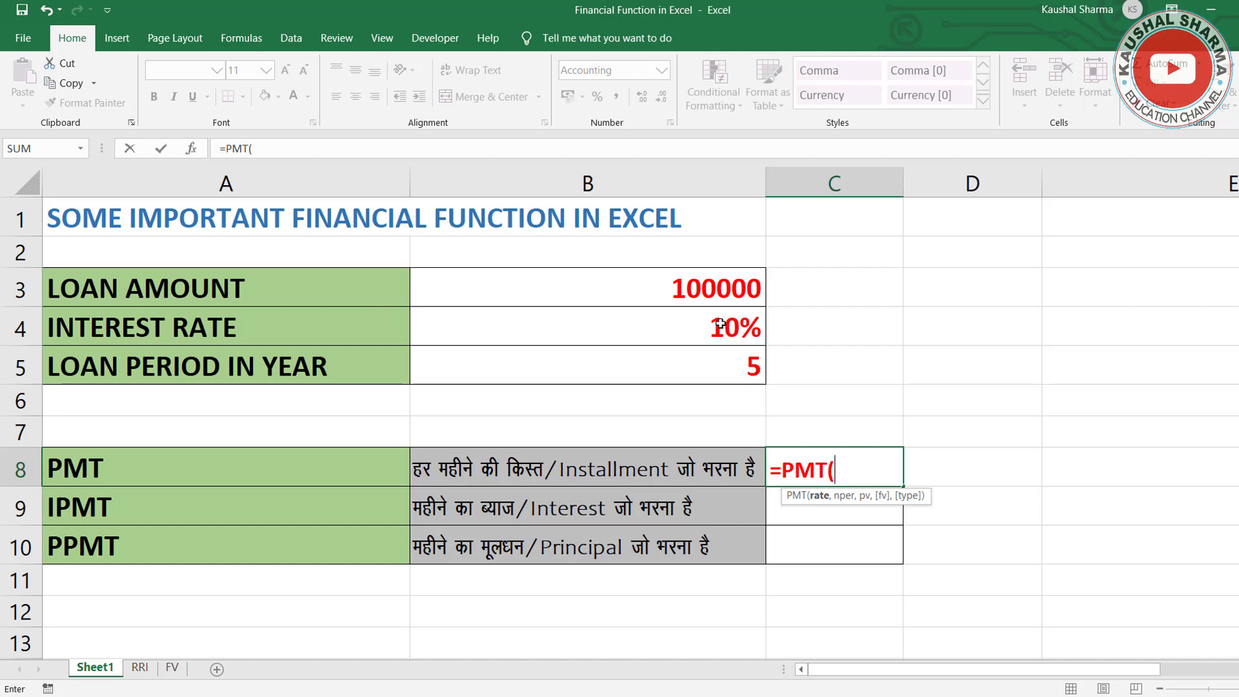
{"action": "left_click", "coordinate": [720, 325]}
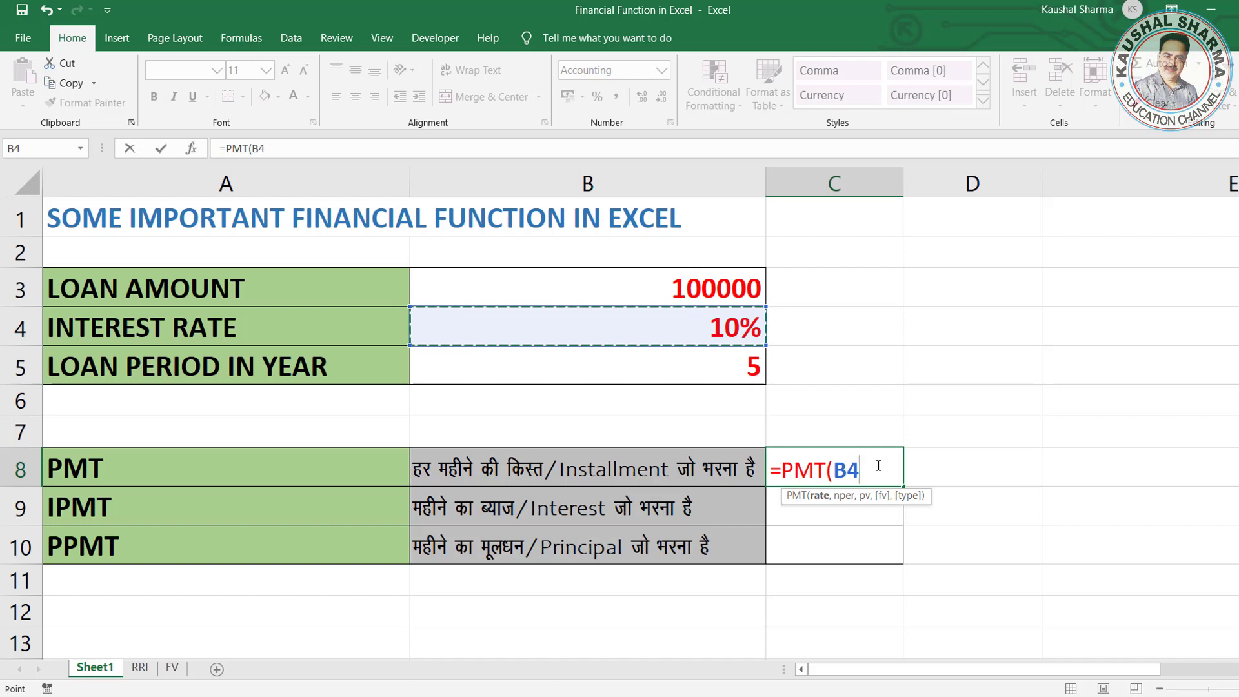
{"action": "type", "text": "/"}
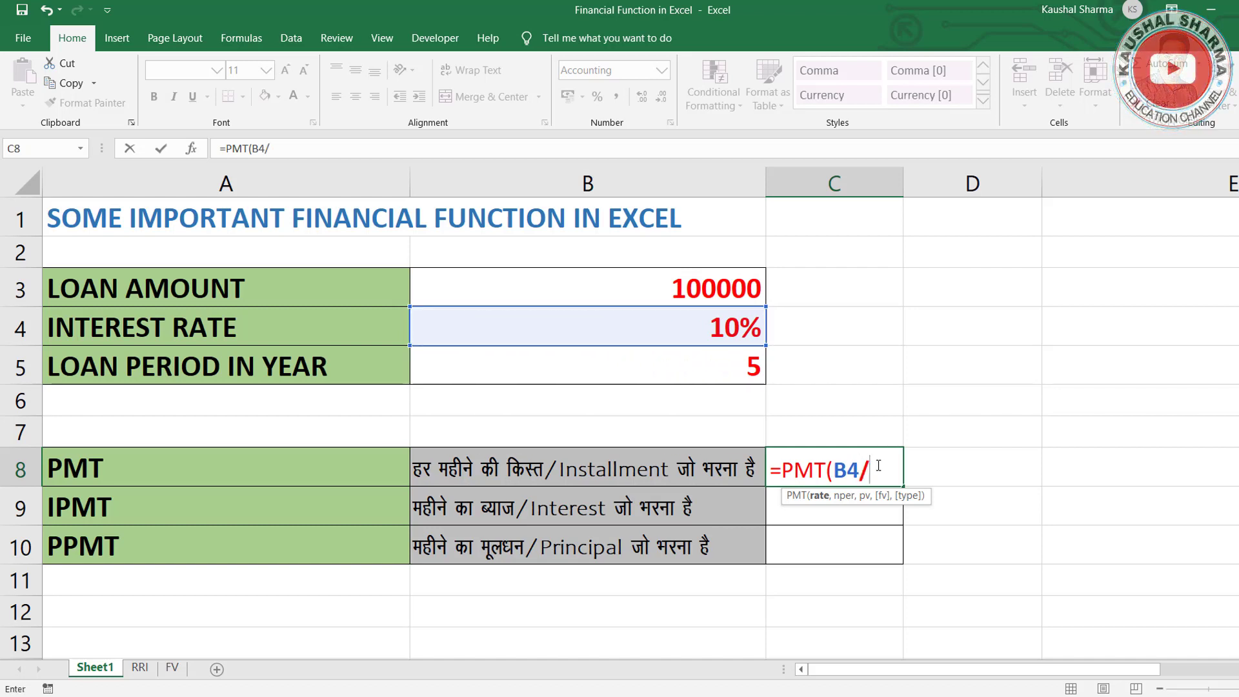
{"action": "type", "text": "12"}
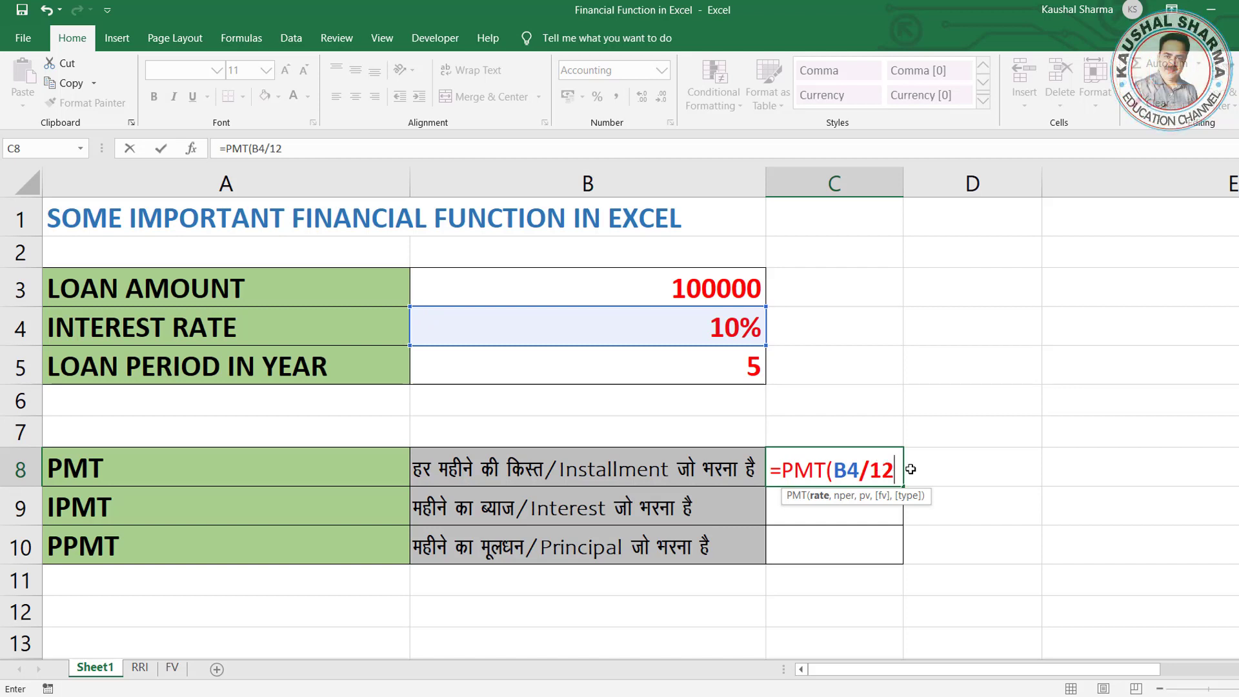
{"action": "type", "text": ","}
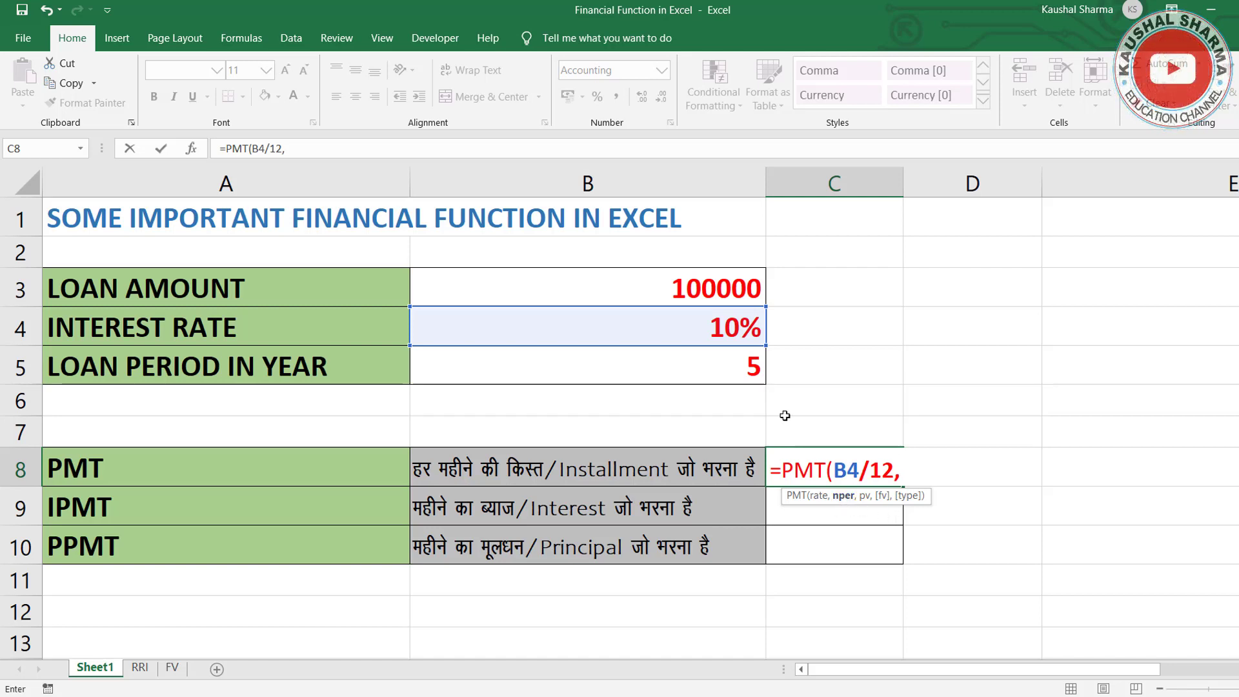
{"action": "left_click", "coordinate": [731, 369]}
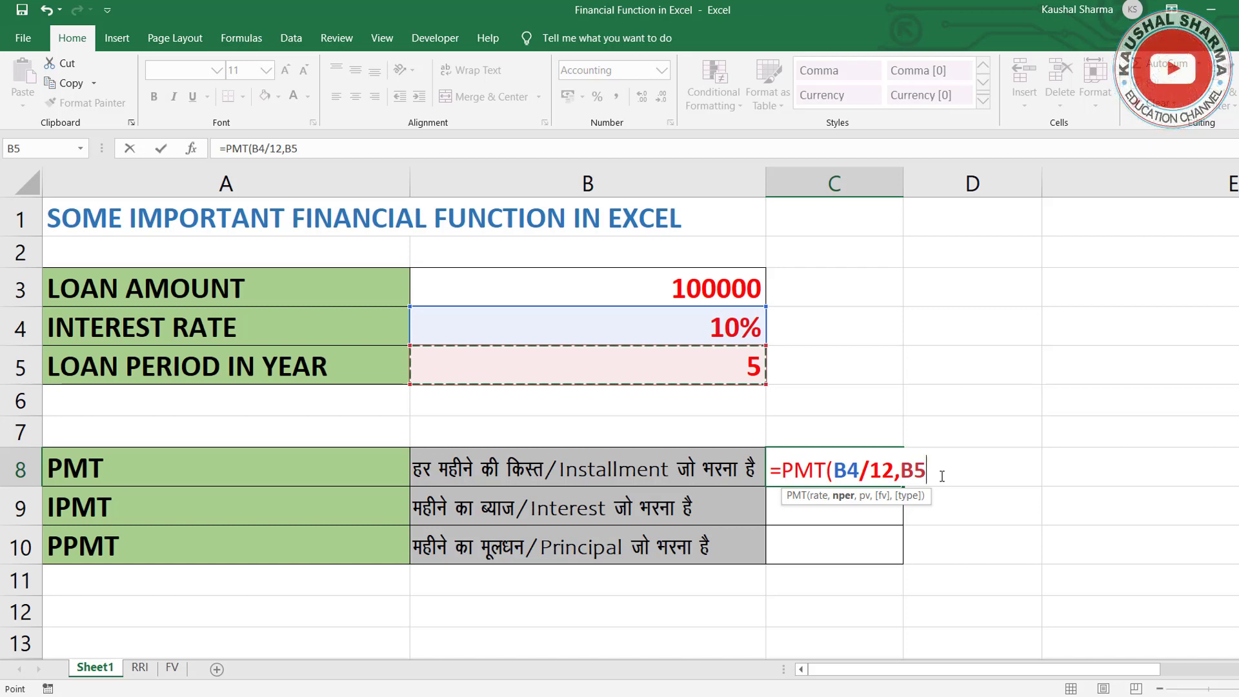
{"action": "type", "text": "*"}
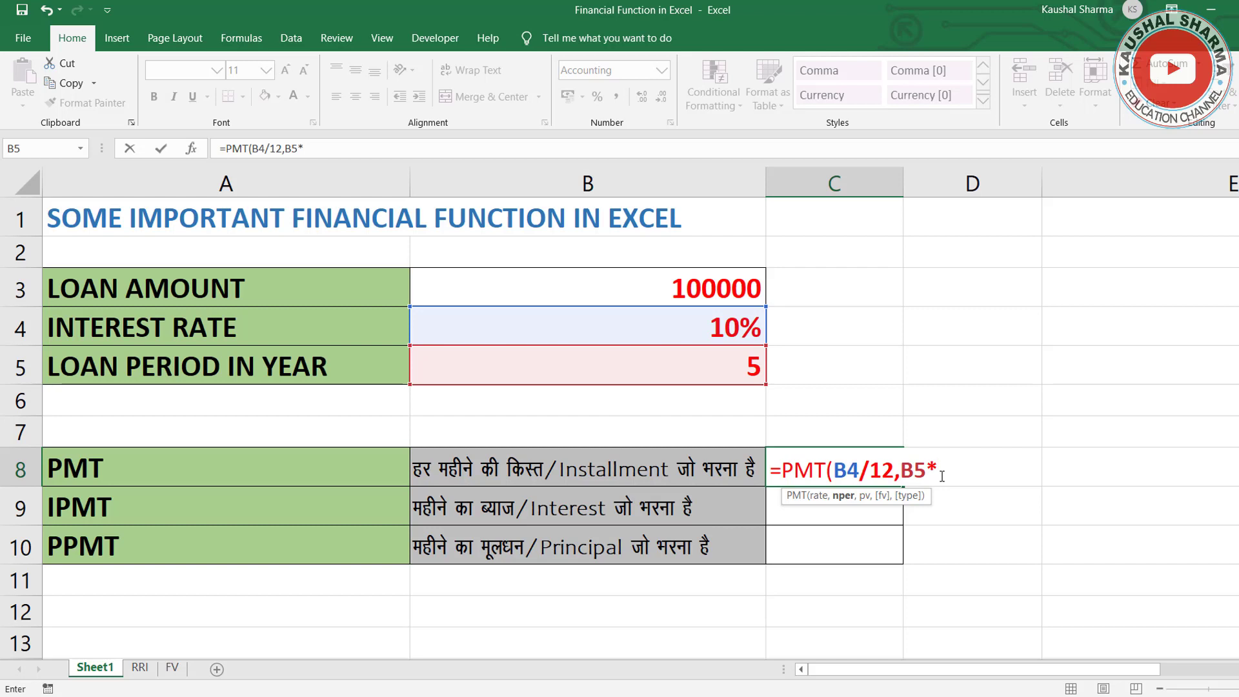
{"action": "type", "text": "12"}
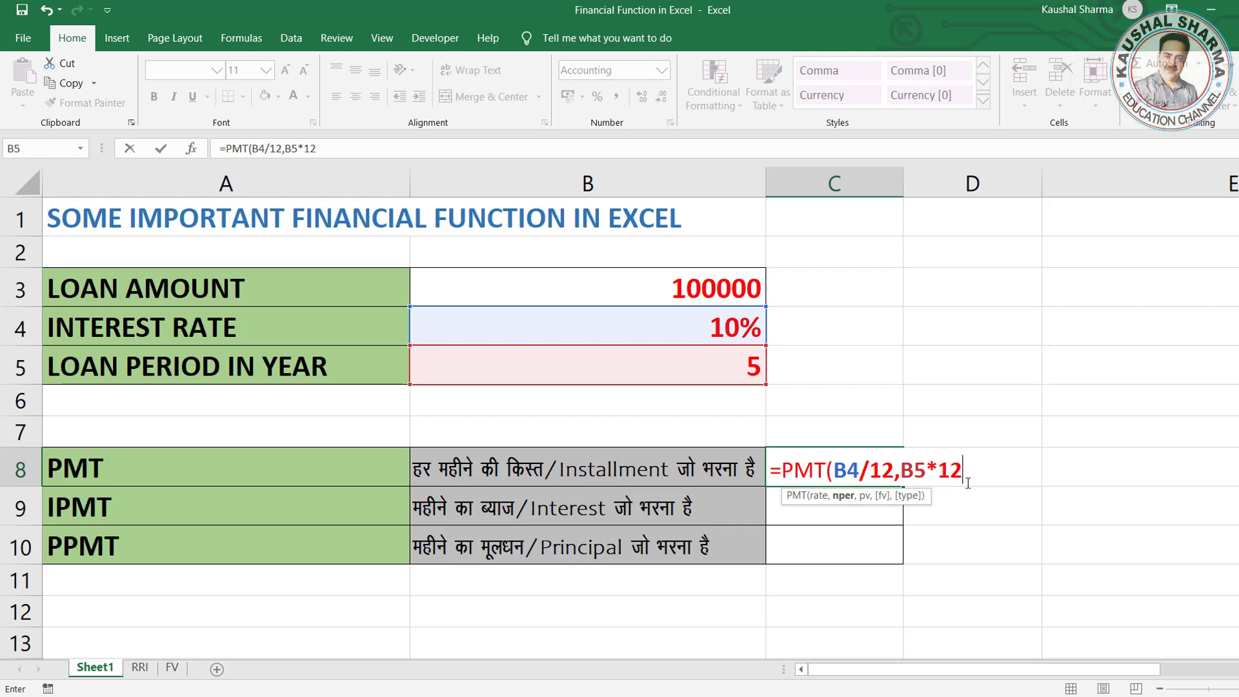
{"action": "type", "text": ","}
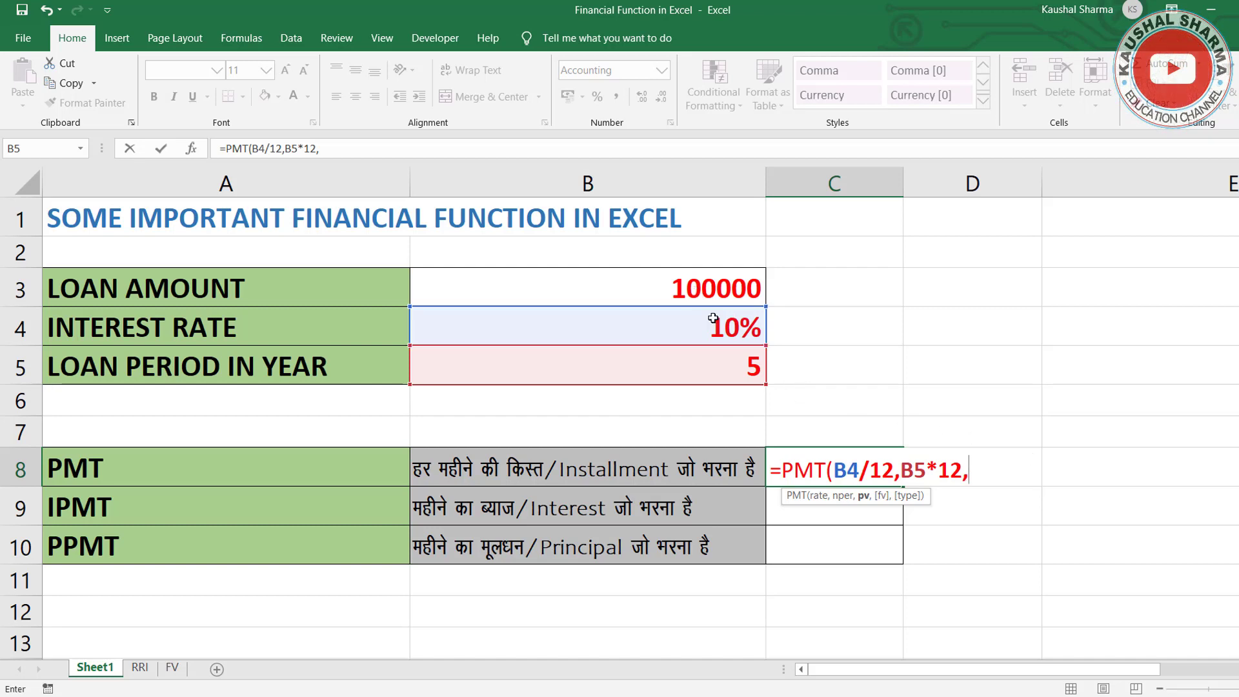
{"action": "left_click", "coordinate": [683, 286]}
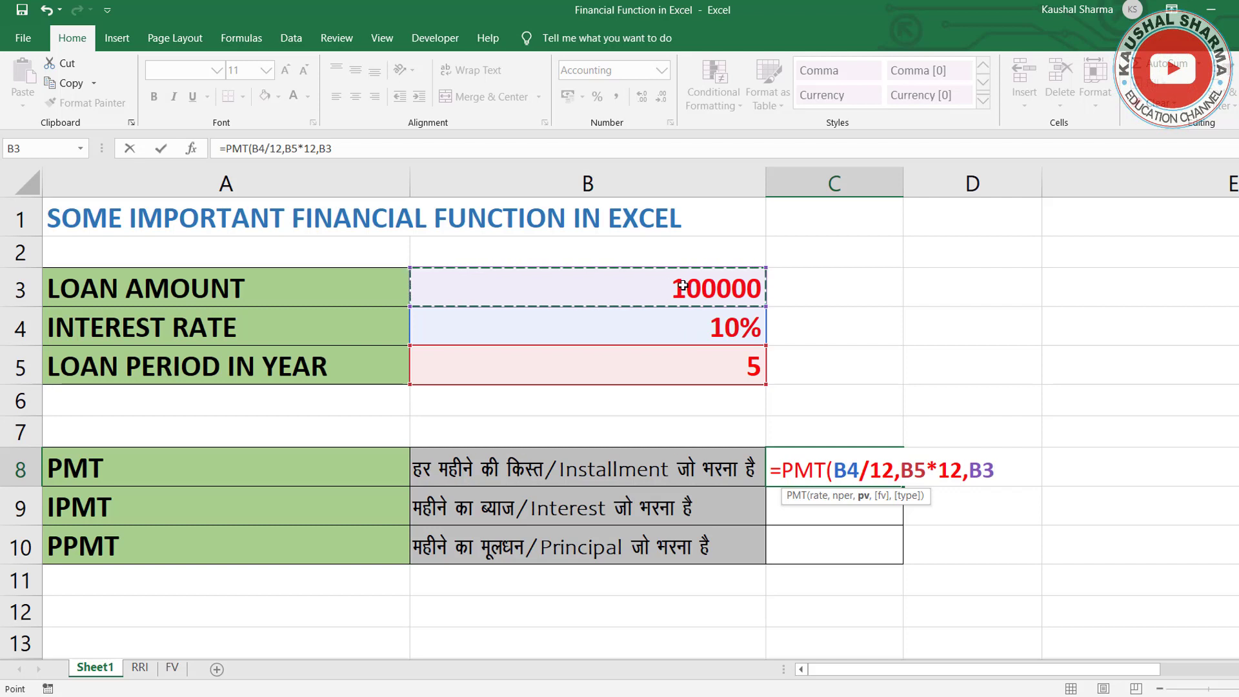
{"action": "type", "text": ")"}
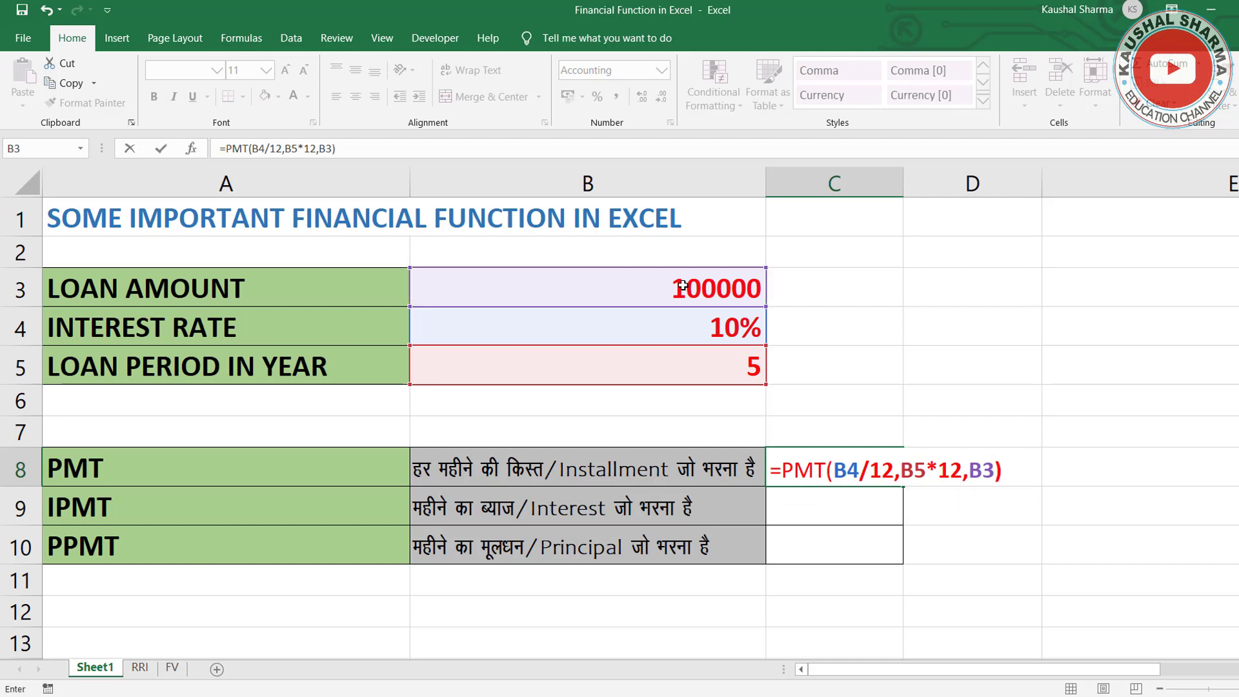
{"action": "key", "text": "Return"}
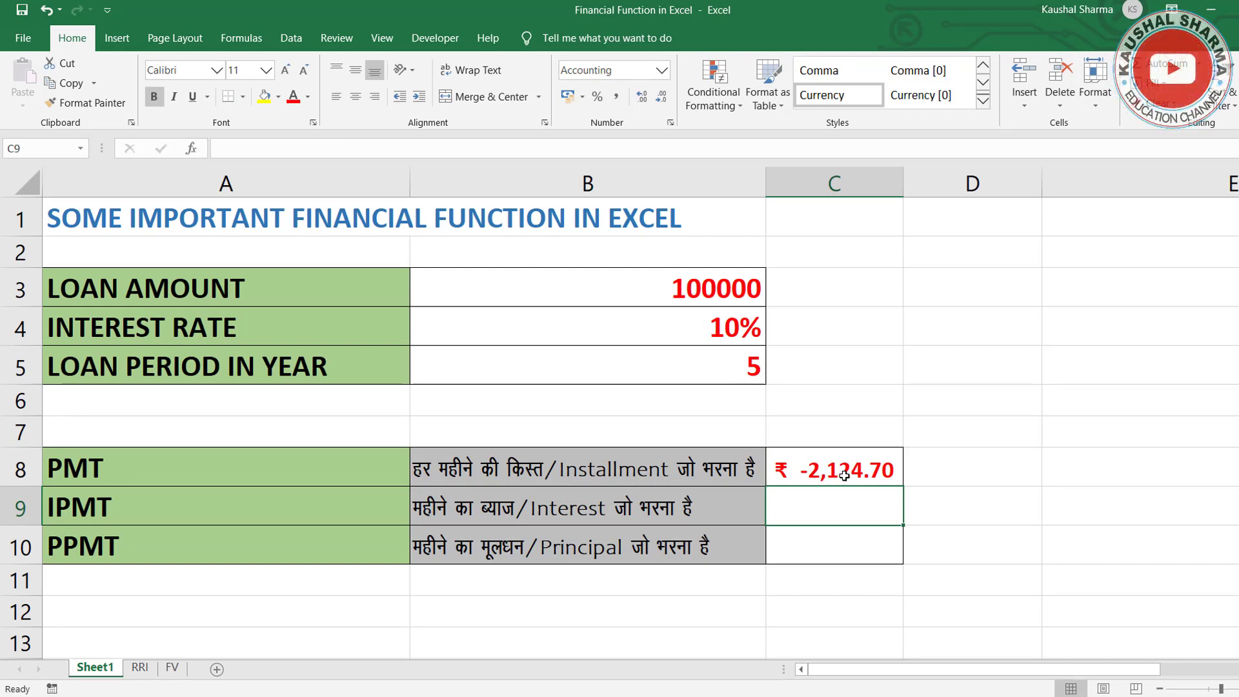
Step: Insert a minus before B3 in C8's PMT formula so the installment shows ₹ 2,124.70
{"action": "left_click", "coordinate": [845, 475]}
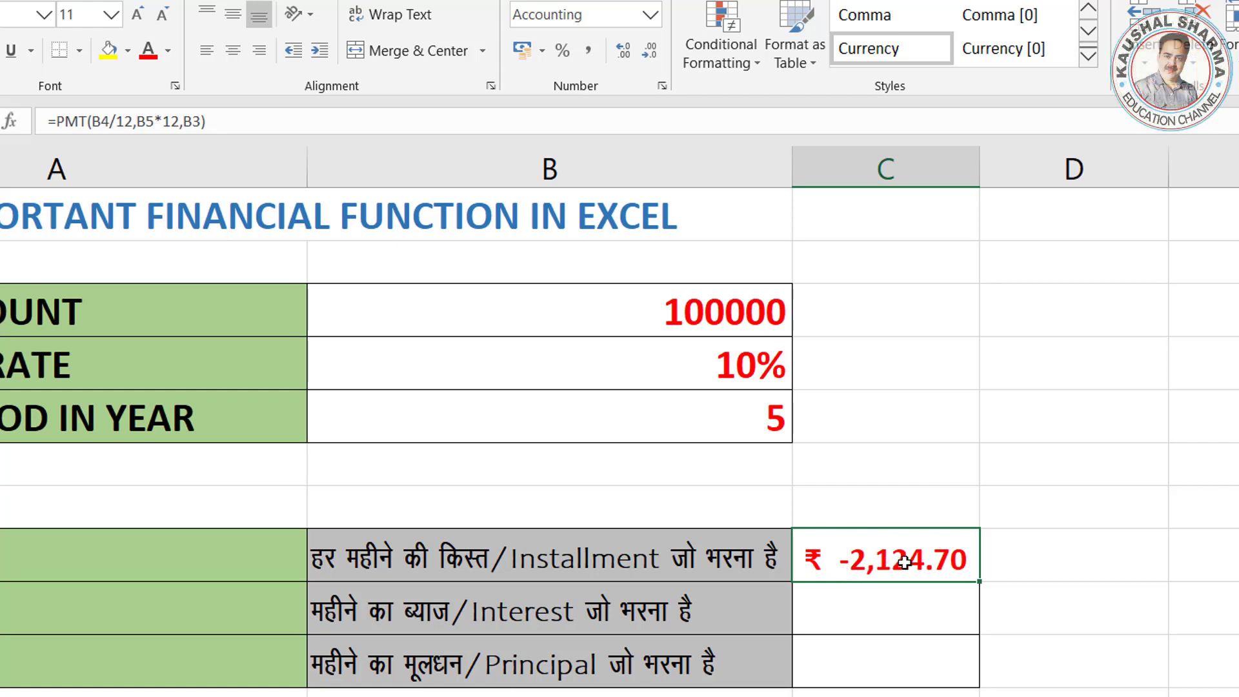
{"action": "left_click", "coordinate": [201, 122]}
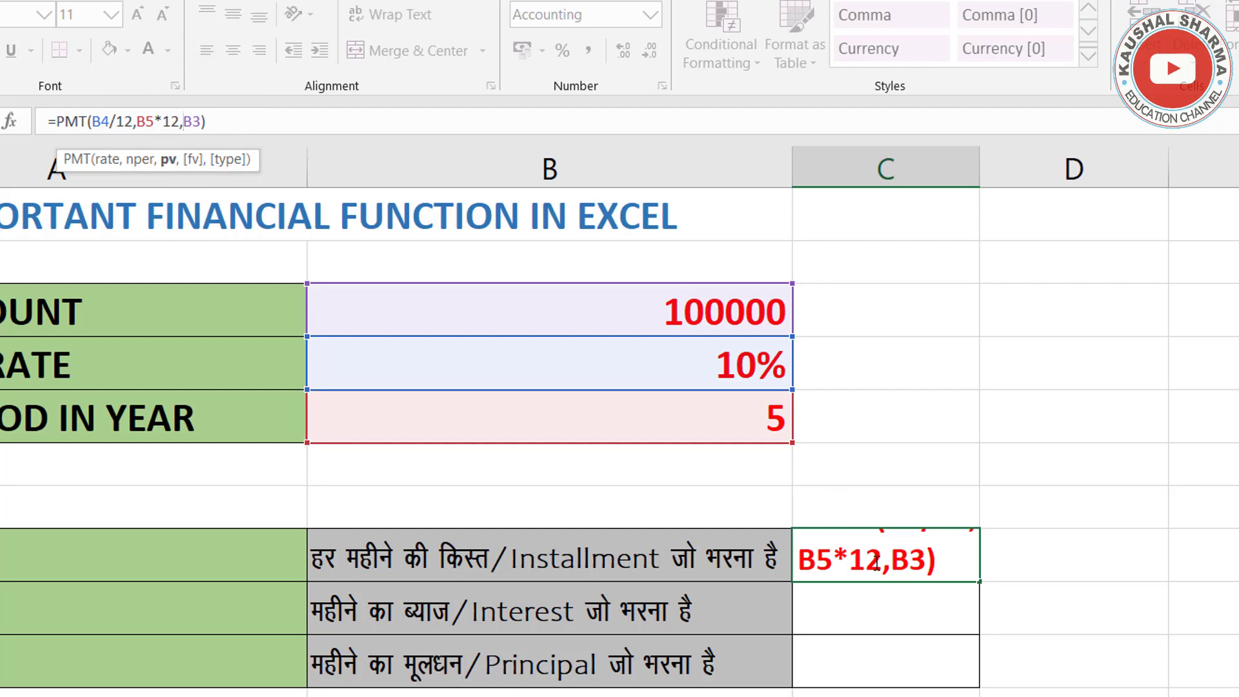
{"action": "double_click", "coordinate": [852, 558]}
{"action": "left_click", "coordinate": [1070, 559]}
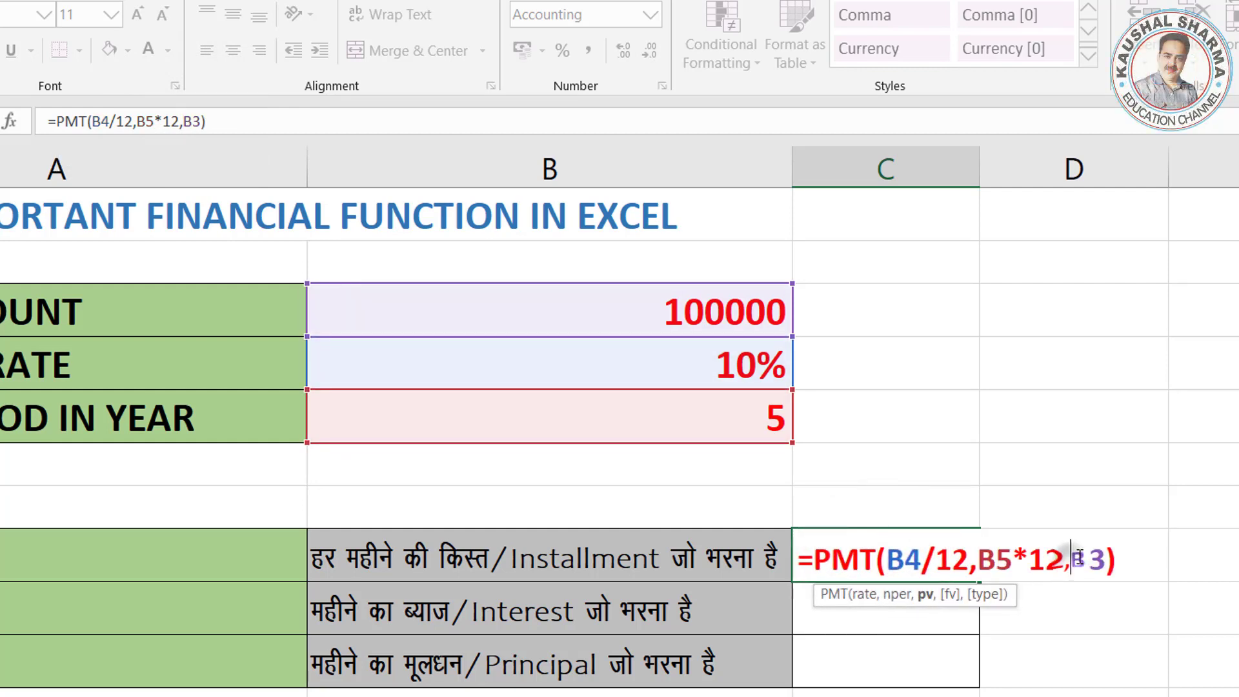
{"action": "type", "text": "-"}
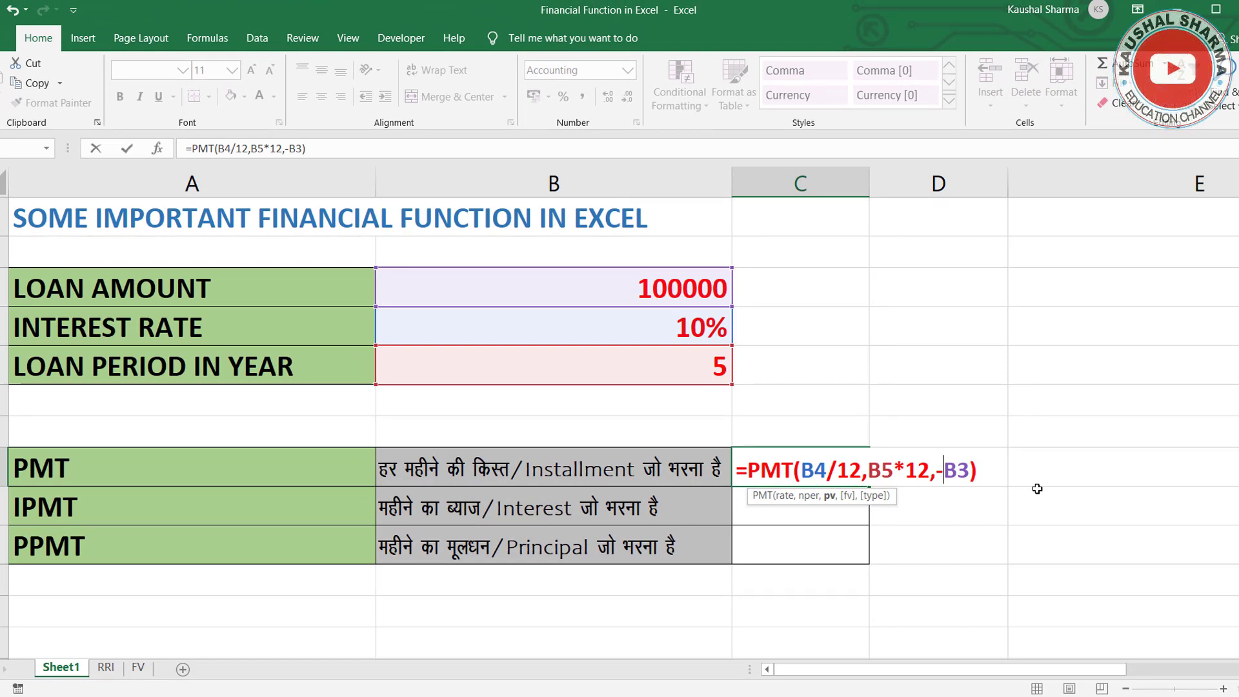
{"action": "key", "text": "Return"}
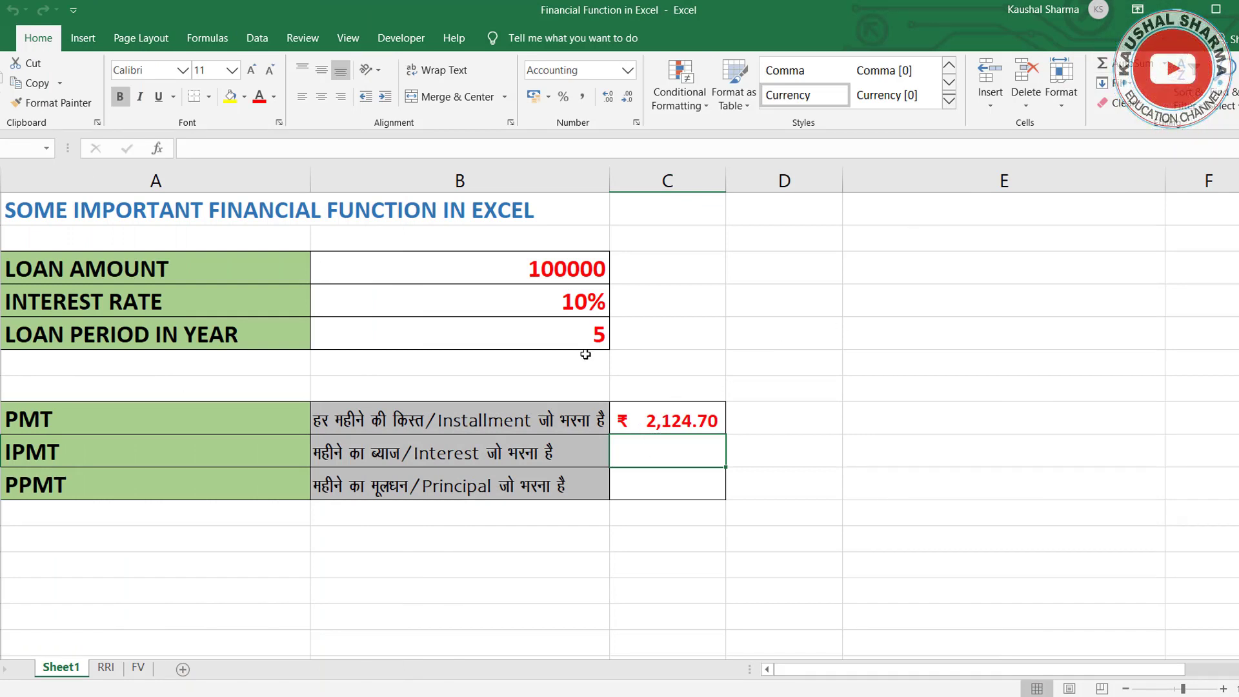
{"action": "left_click", "coordinate": [359, 455]}
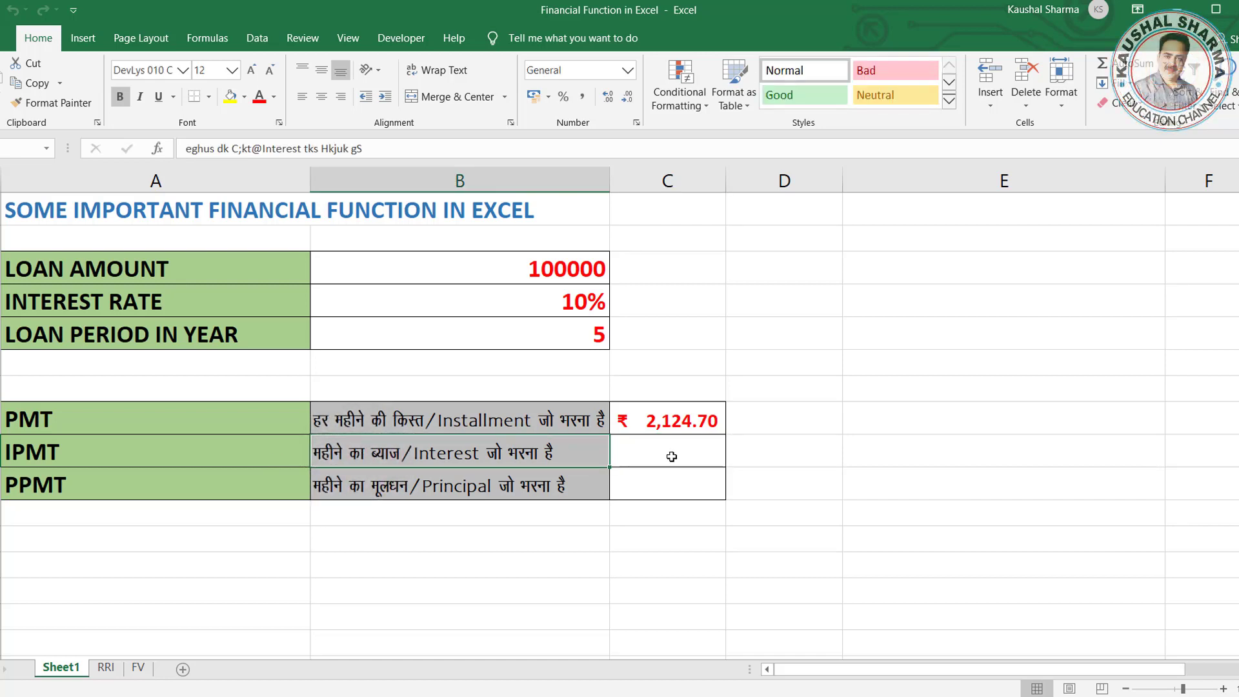
{"action": "left_click", "coordinate": [629, 422]}
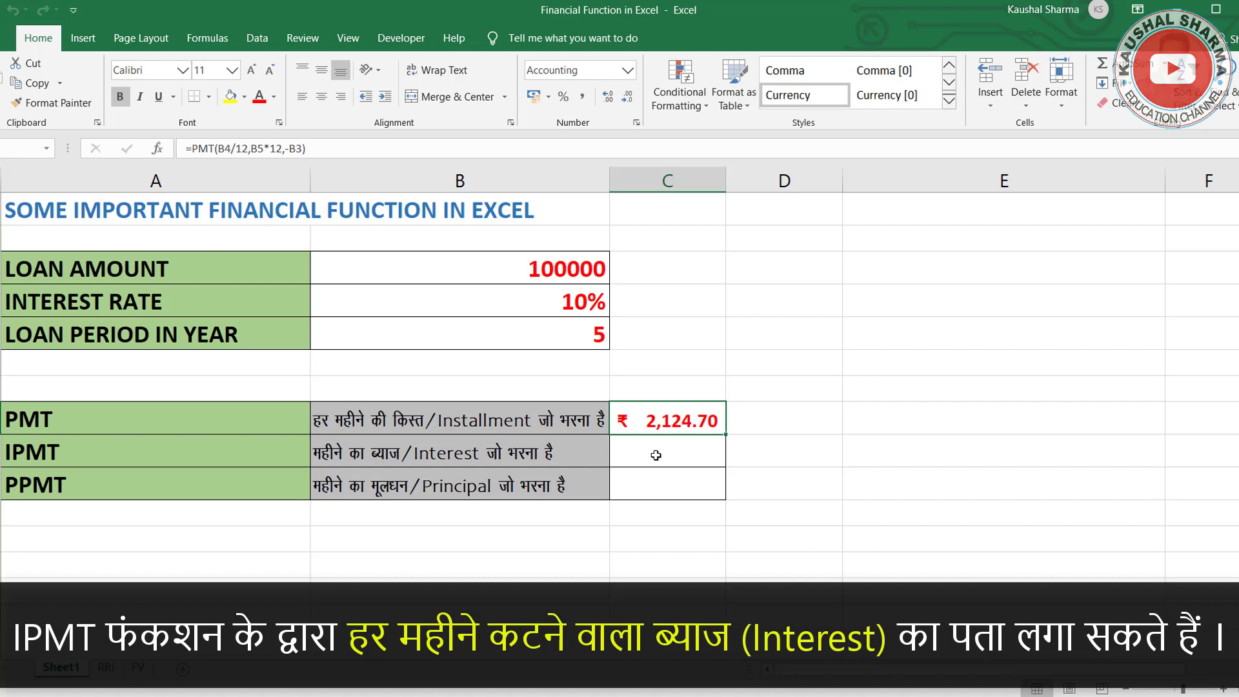
{"action": "left_click", "coordinate": [655, 455]}
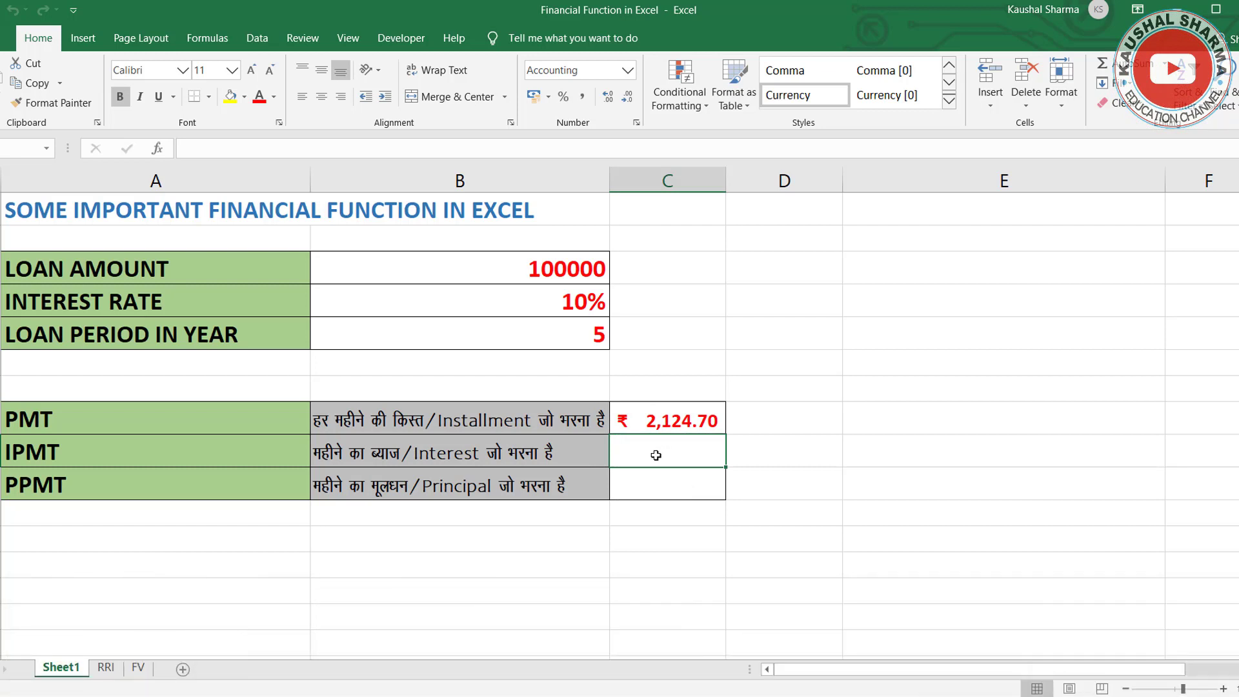
Step: Enter an IPMT formula in C9 using B4/12 as rate, B5*12 periods and B3 as present value
{"action": "type", "text": "="}
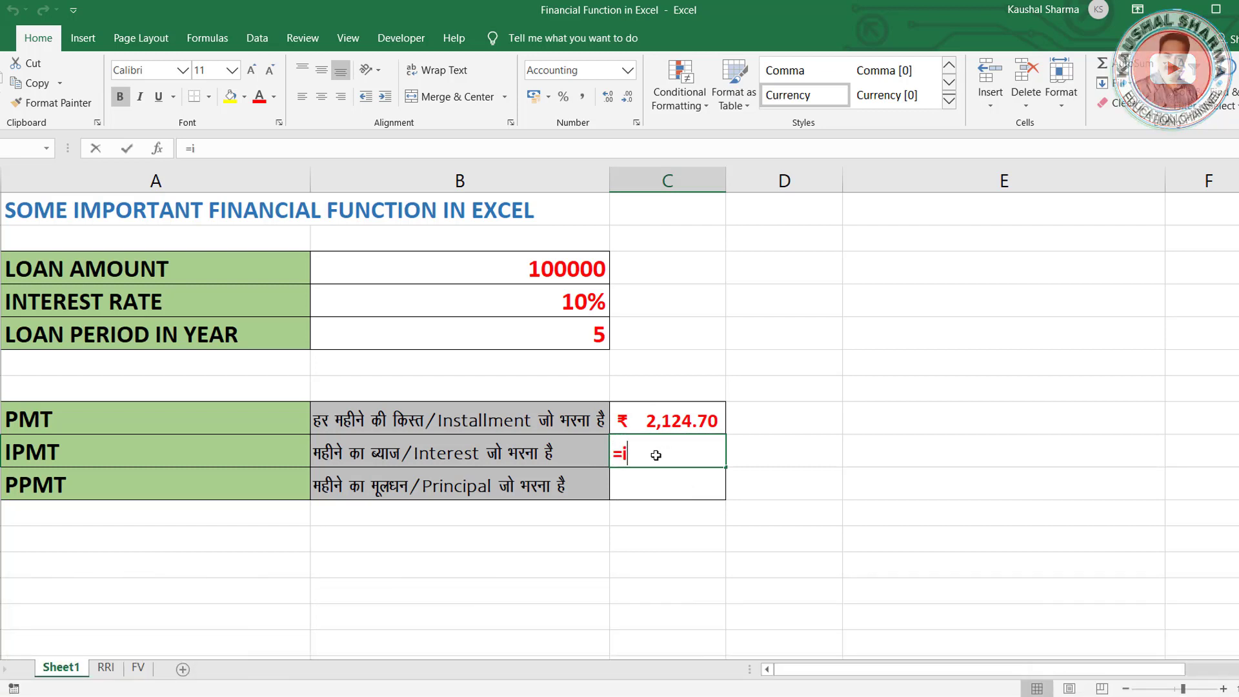
{"action": "type", "text": "ipmt"}
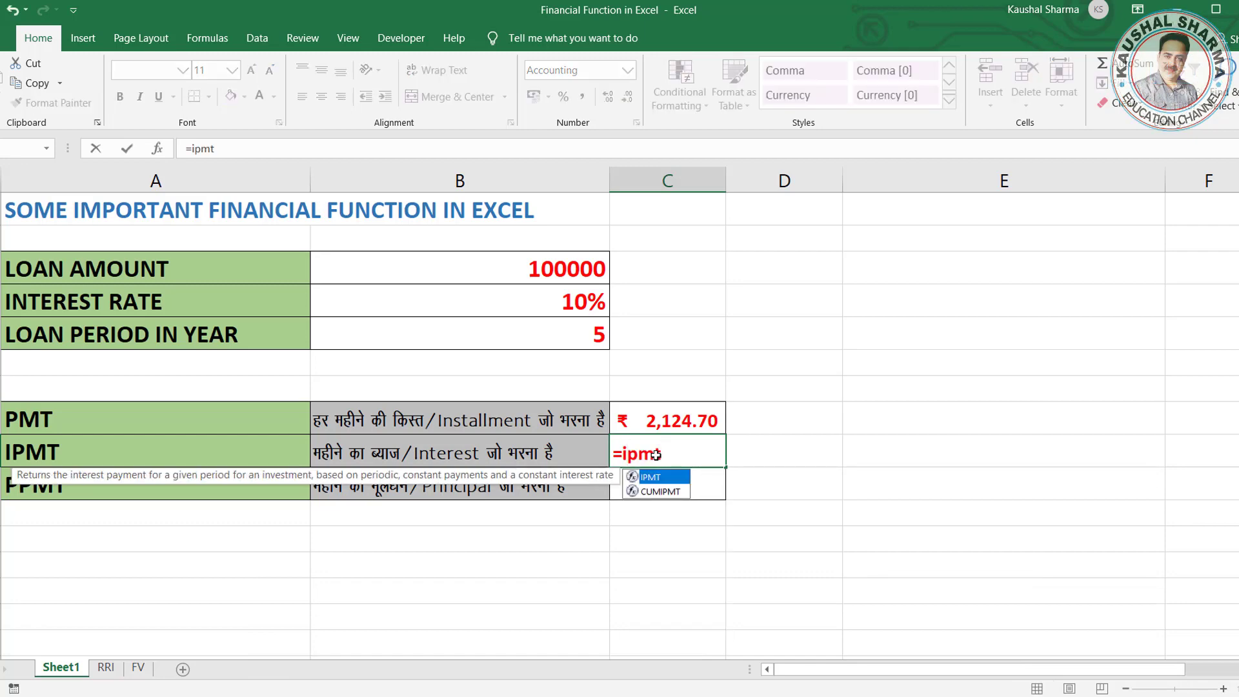
{"action": "key", "text": "Tab"}
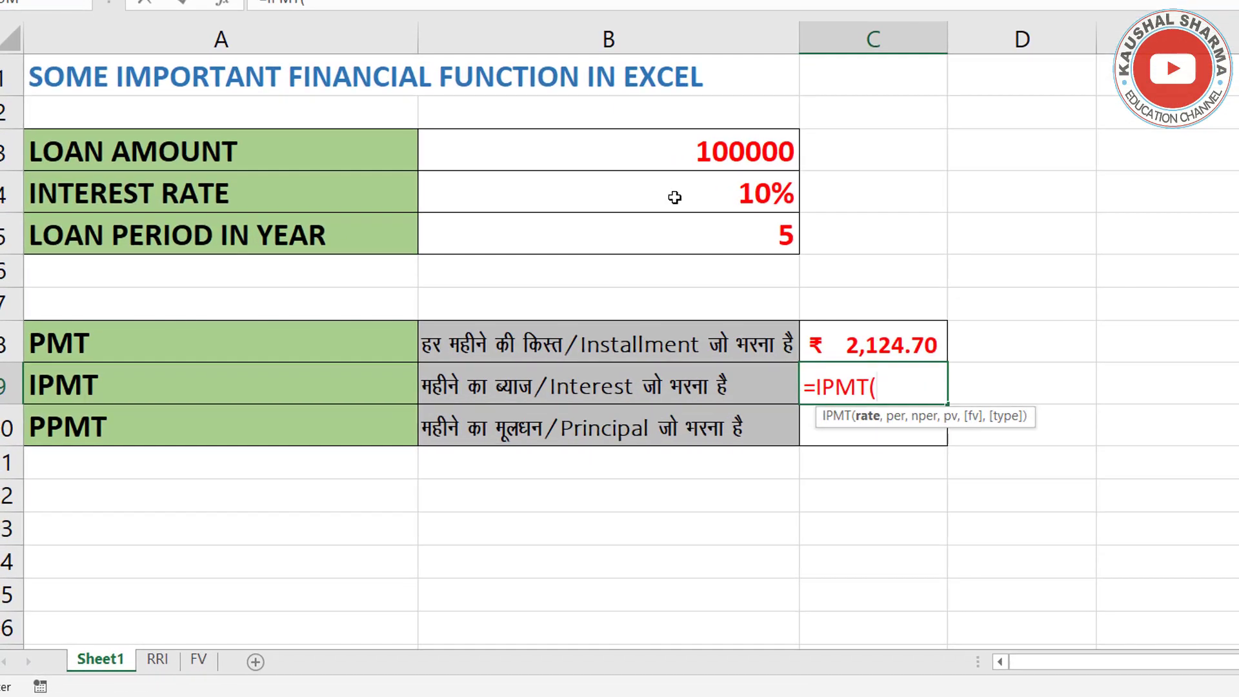
{"action": "left_click", "coordinate": [607, 249]}
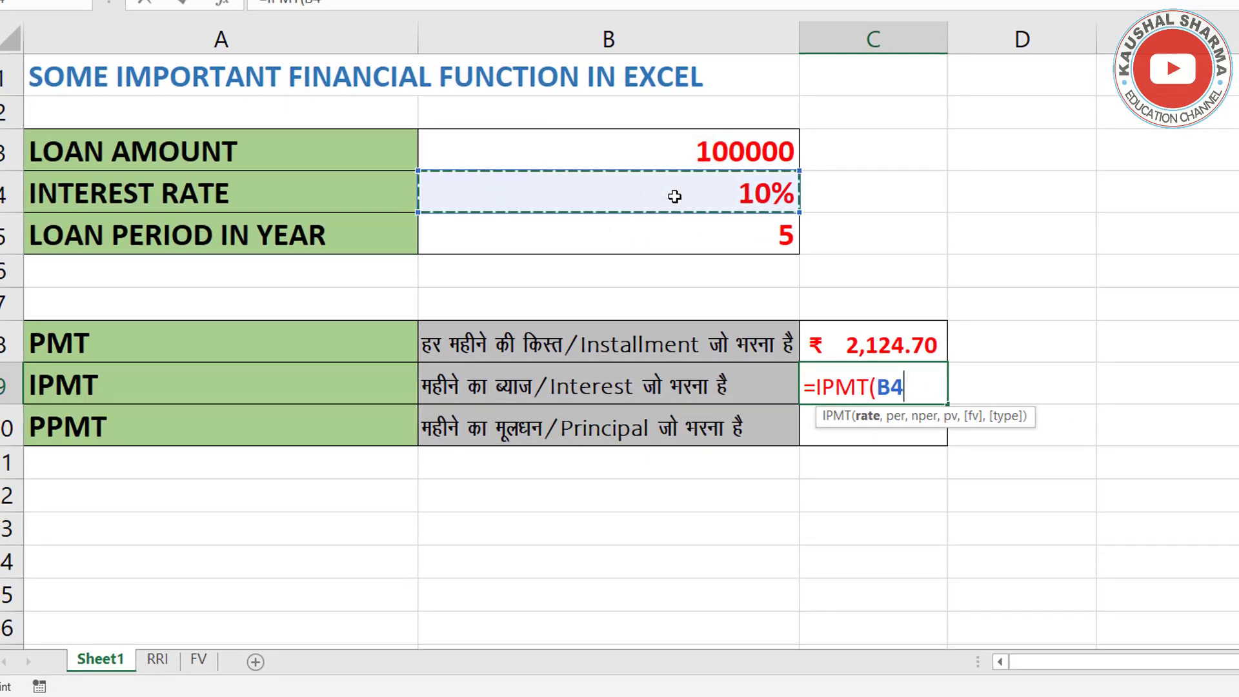
{"action": "type", "text": "/"}
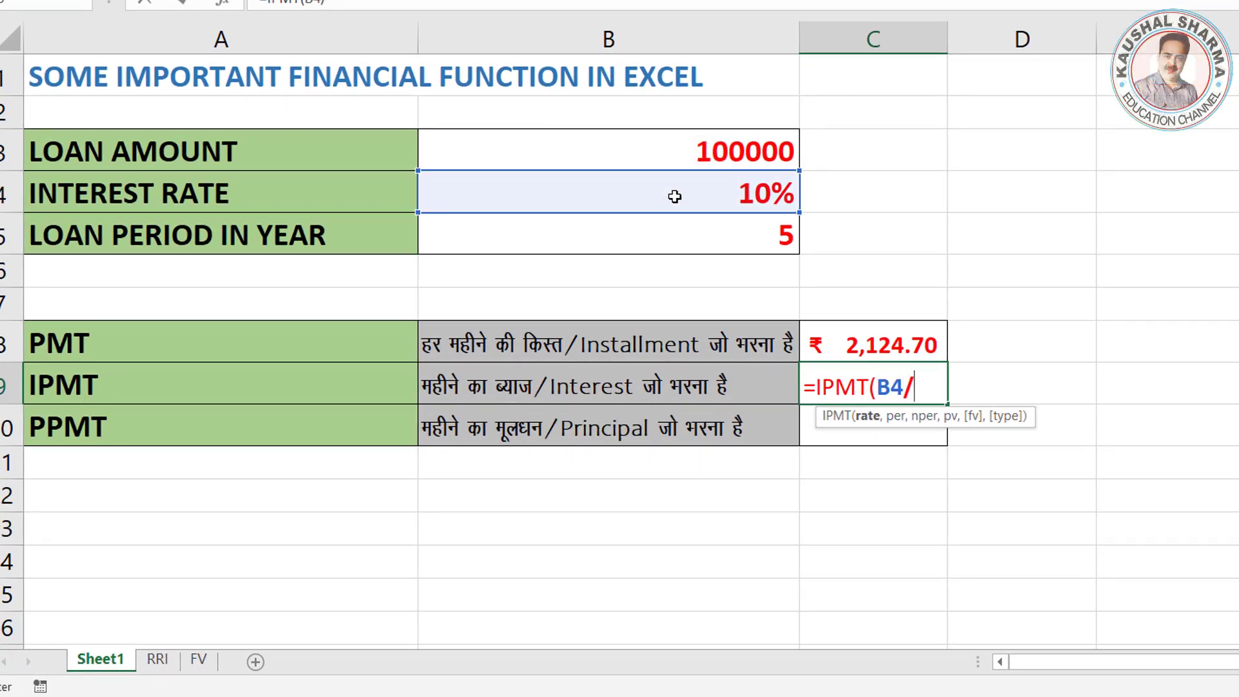
{"action": "type", "text": "12"}
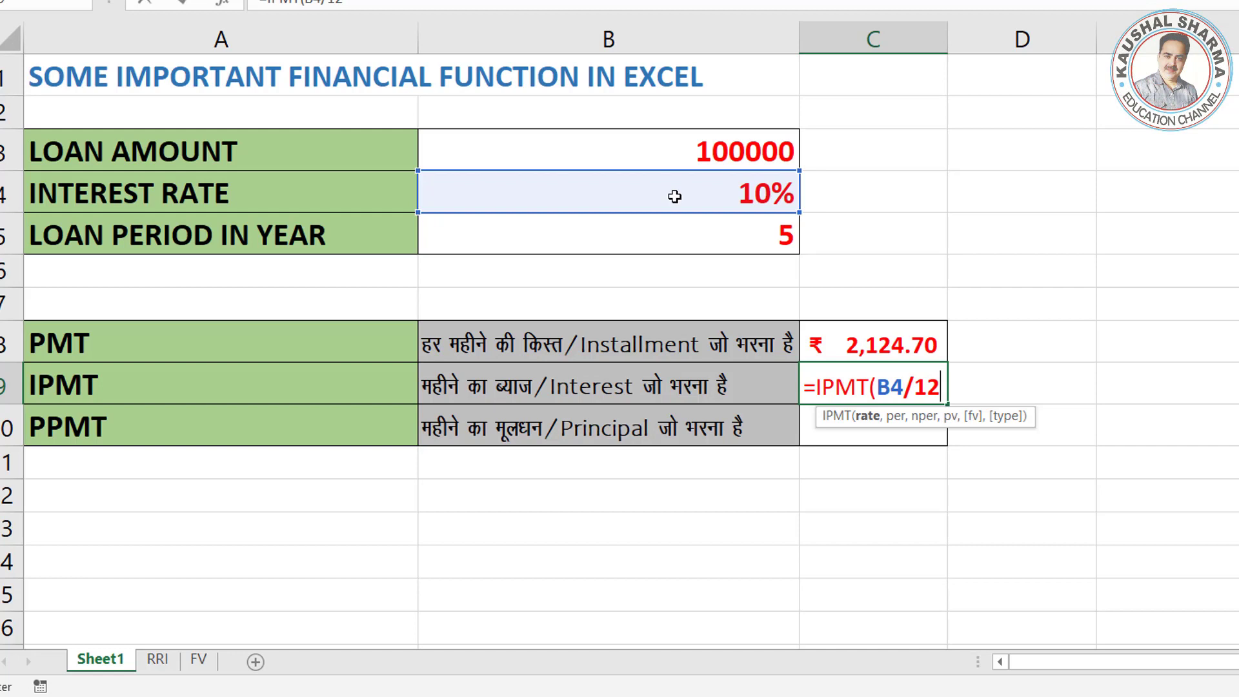
{"action": "type", "text": ",1"}
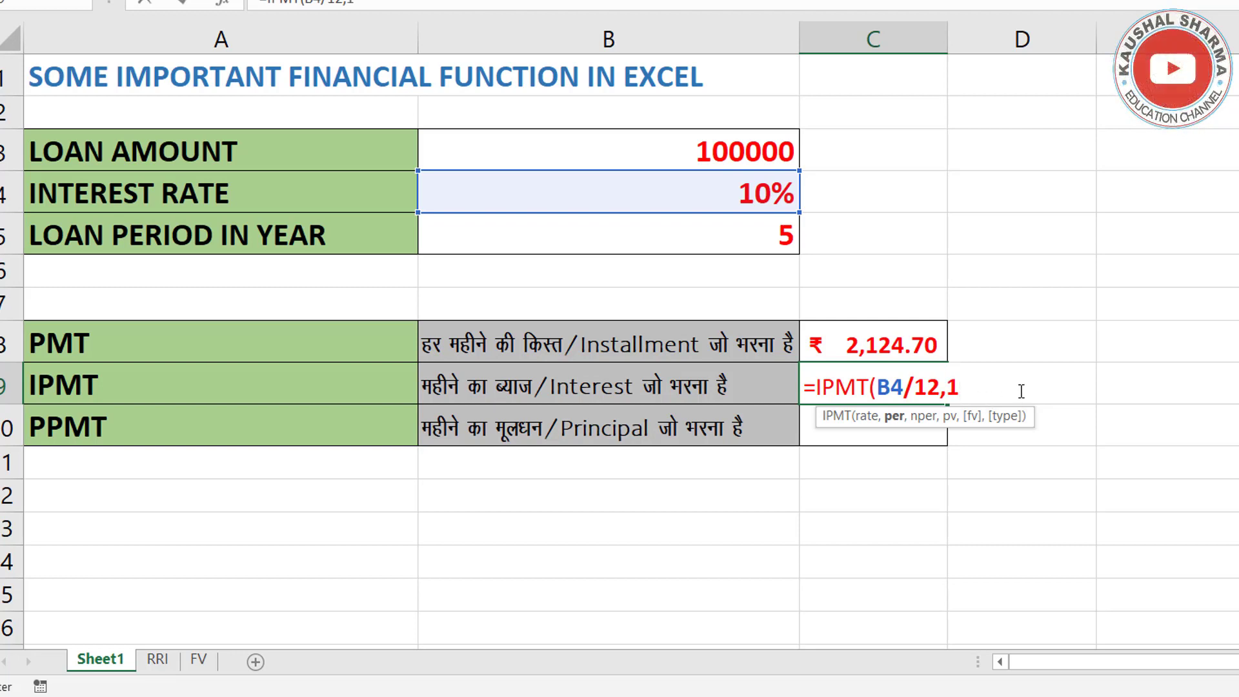
{"action": "type", "text": ","}
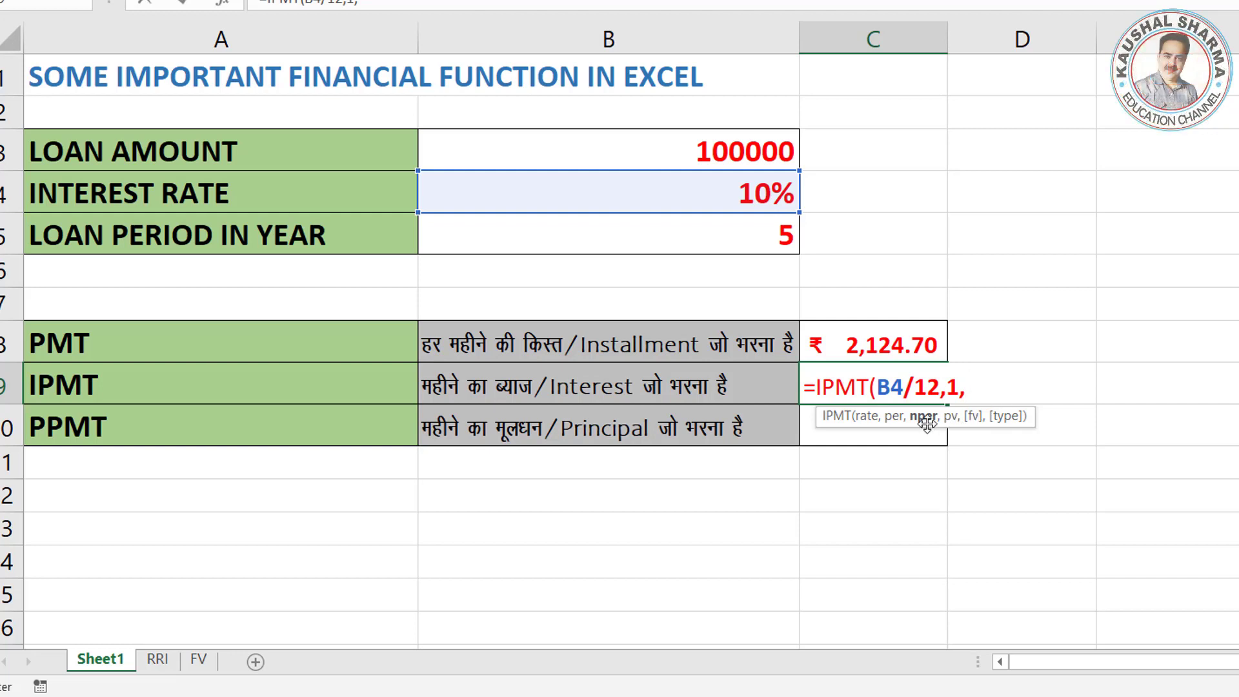
{"action": "left_click", "coordinate": [729, 241]}
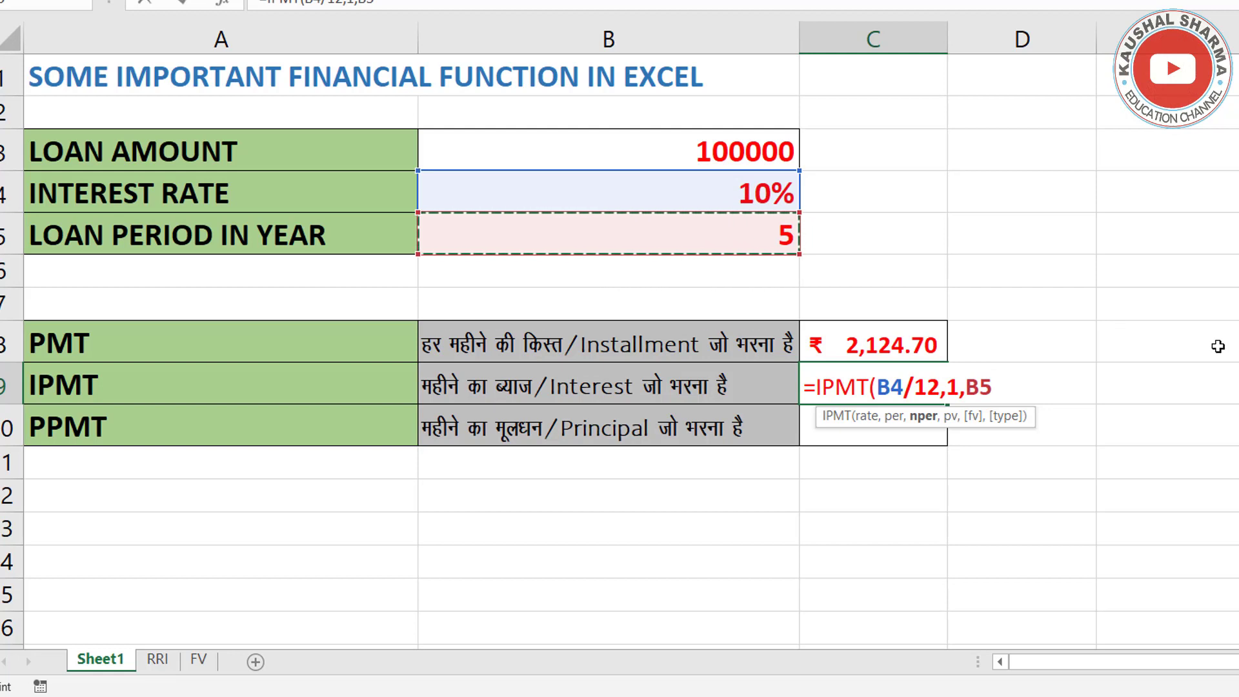
{"action": "type", "text": "*"}
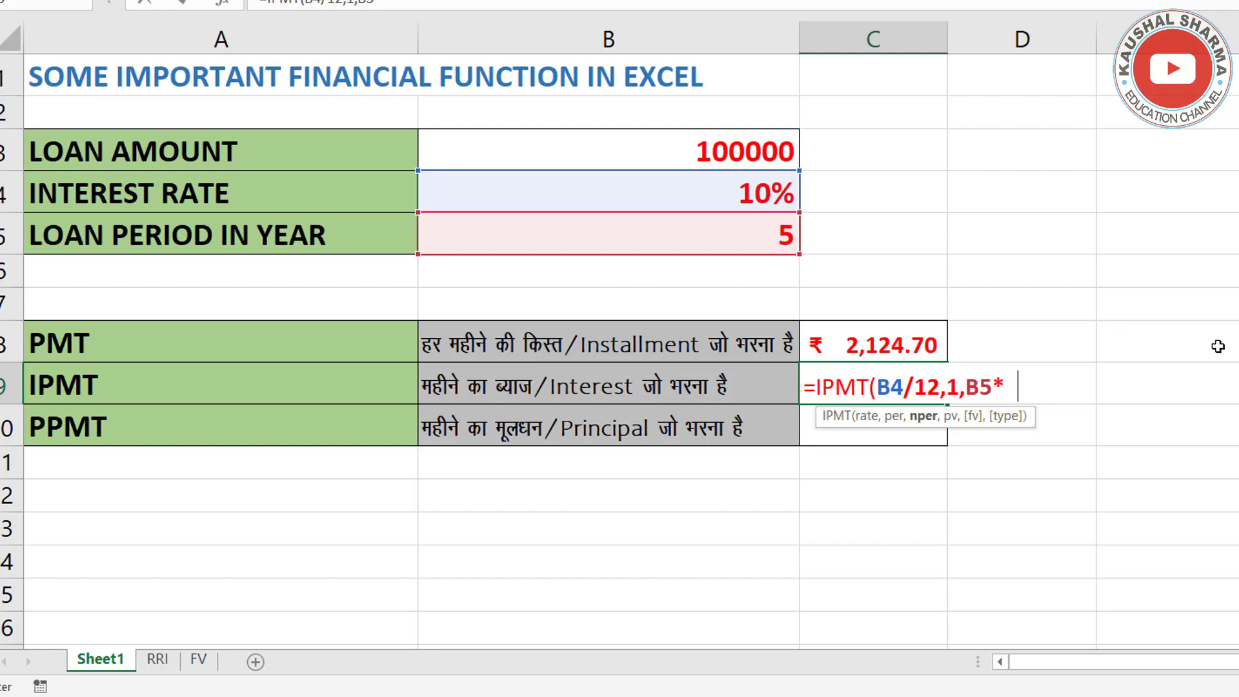
{"action": "type", "text": "12,"}
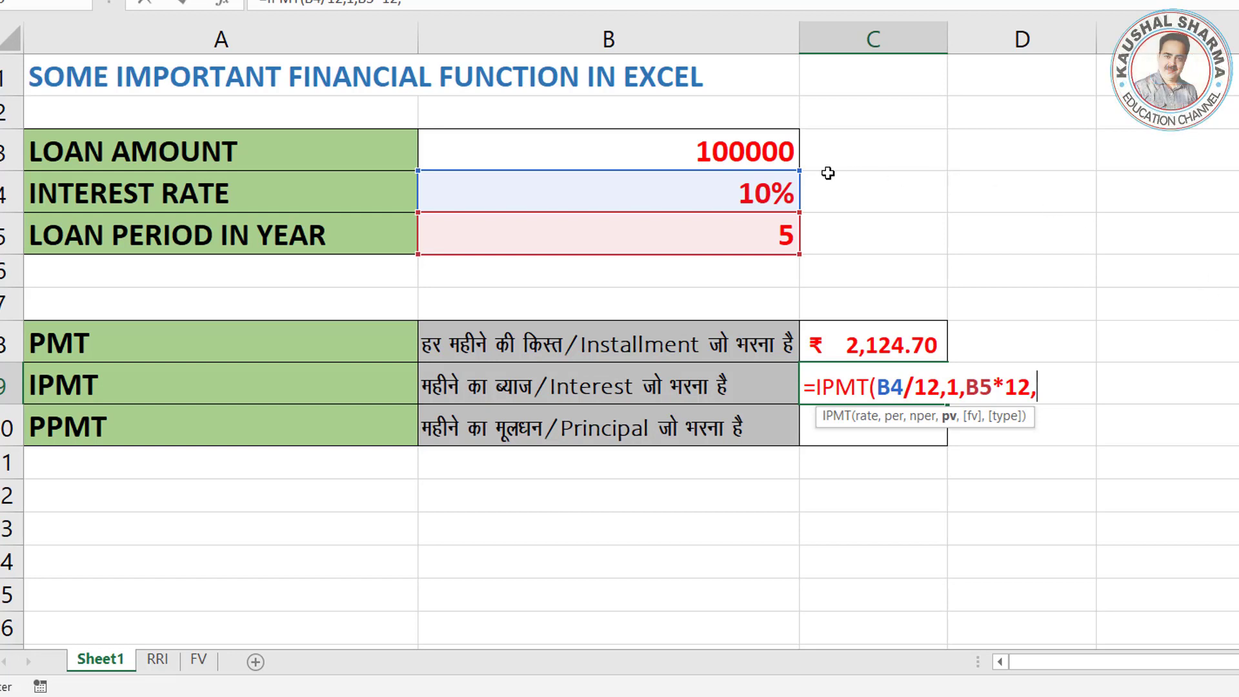
{"action": "left_click", "coordinate": [729, 148]}
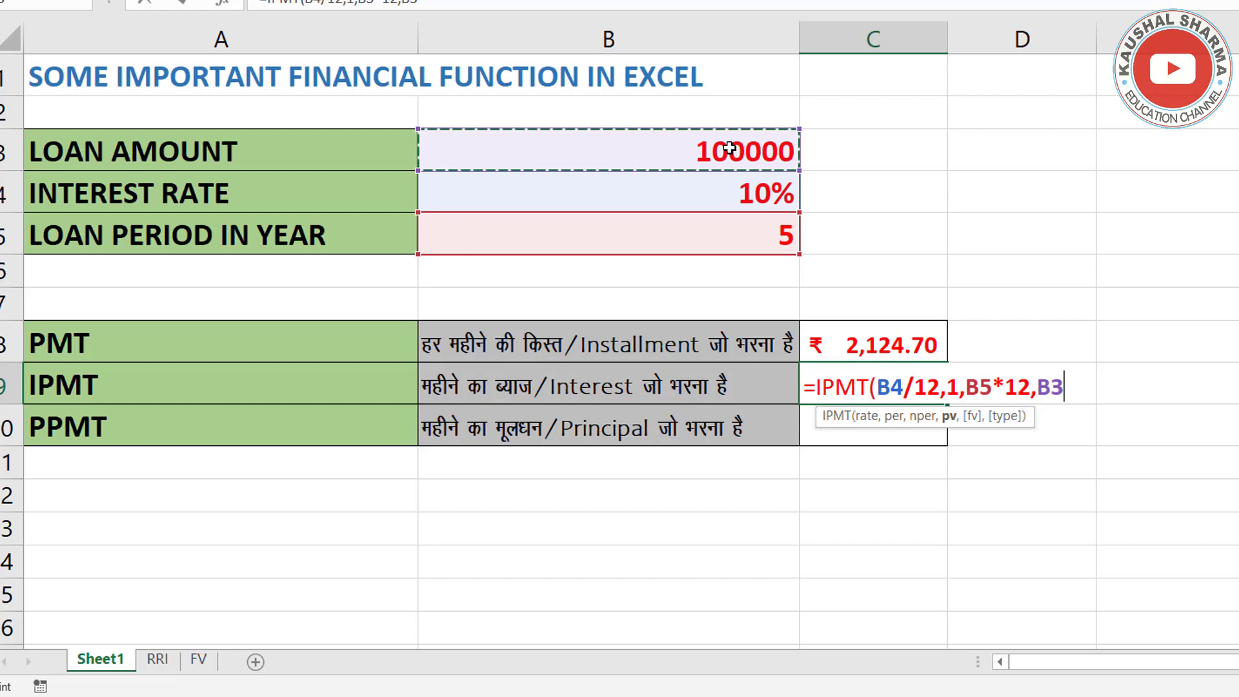
{"action": "type", "text": ")"}
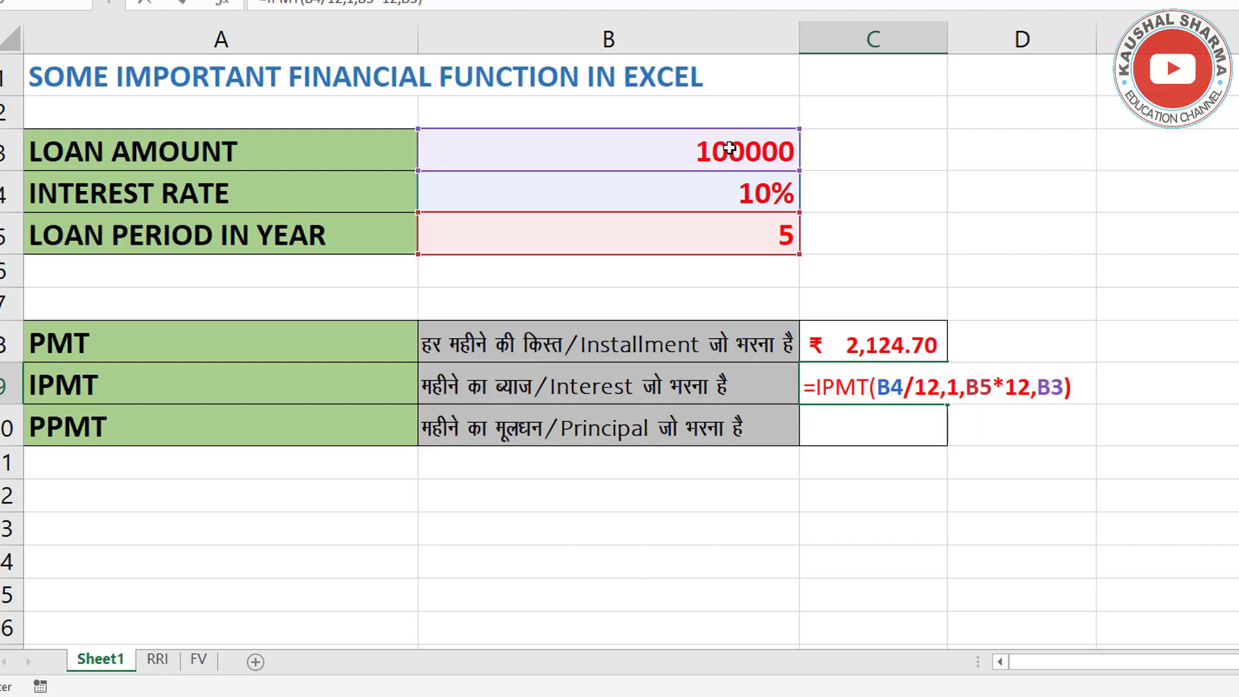
{"action": "key", "text": "Return"}
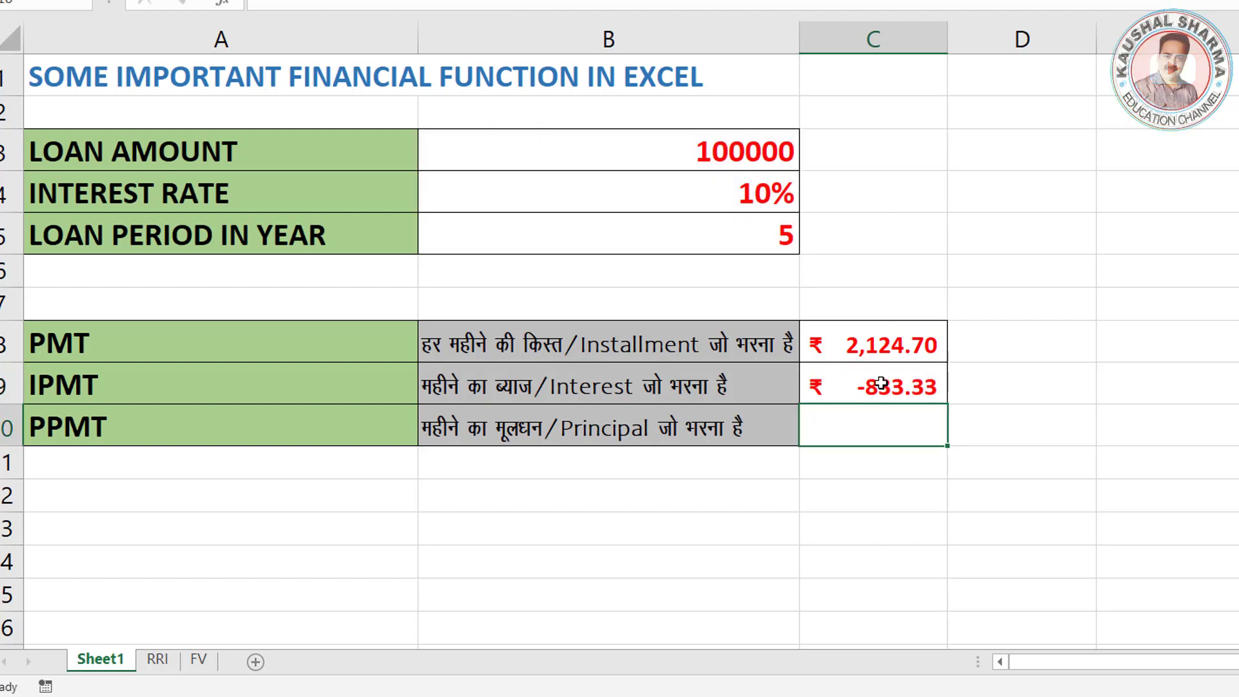
Step: Edit C9's IPMT formula to use -B3, giving first-month interest of ₹ 833.33
{"action": "left_click", "coordinate": [879, 388]}
{"action": "double_click", "coordinate": [880, 387]}
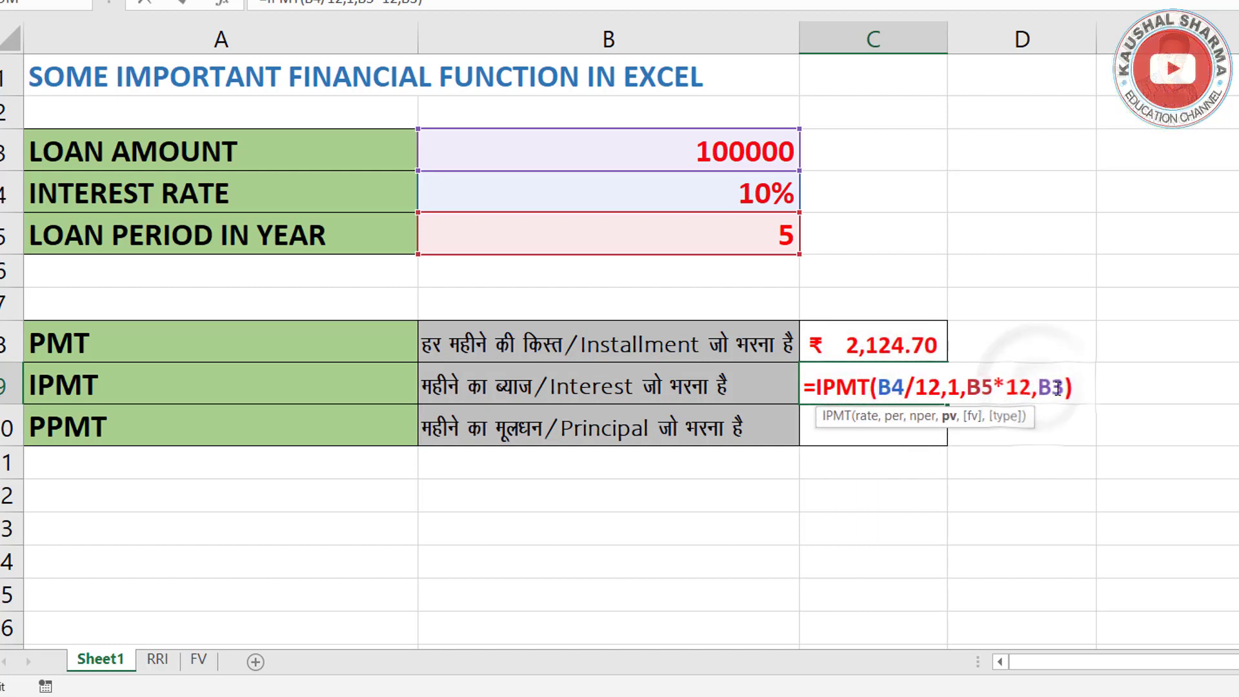
{"action": "left_click", "coordinate": [1039, 387]}
{"action": "type", "text": "-"}
{"action": "key", "text": "Return"}
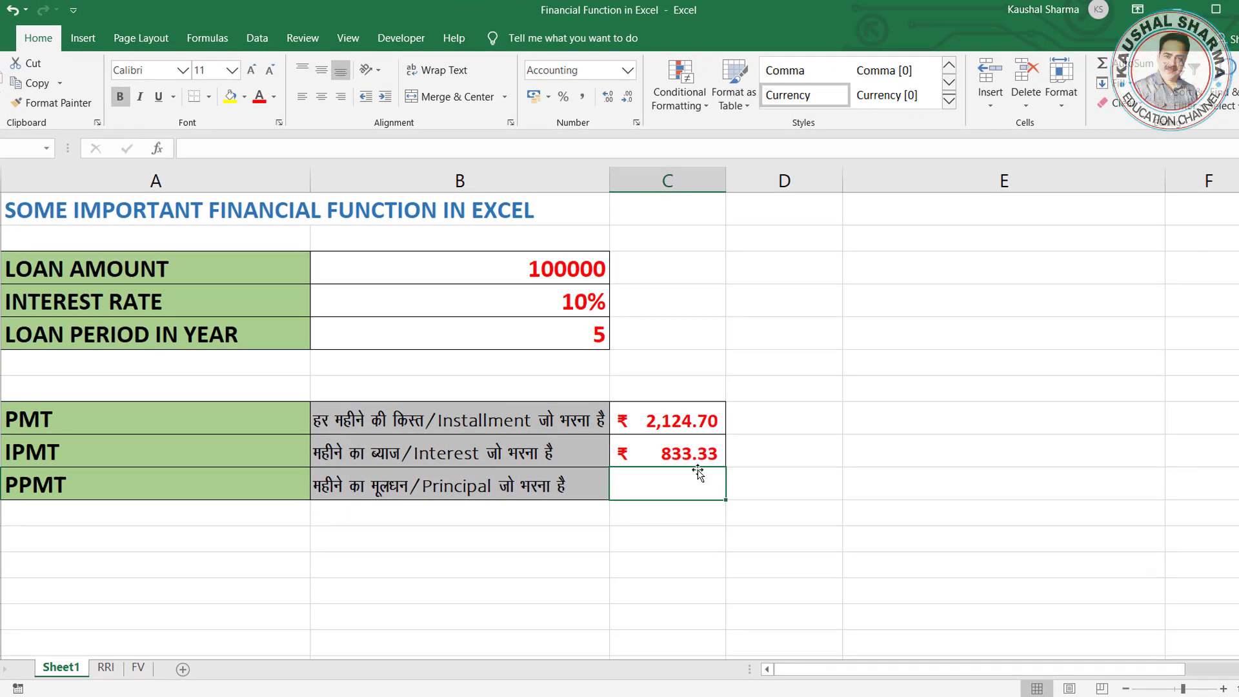
{"action": "left_click", "coordinate": [694, 460]}
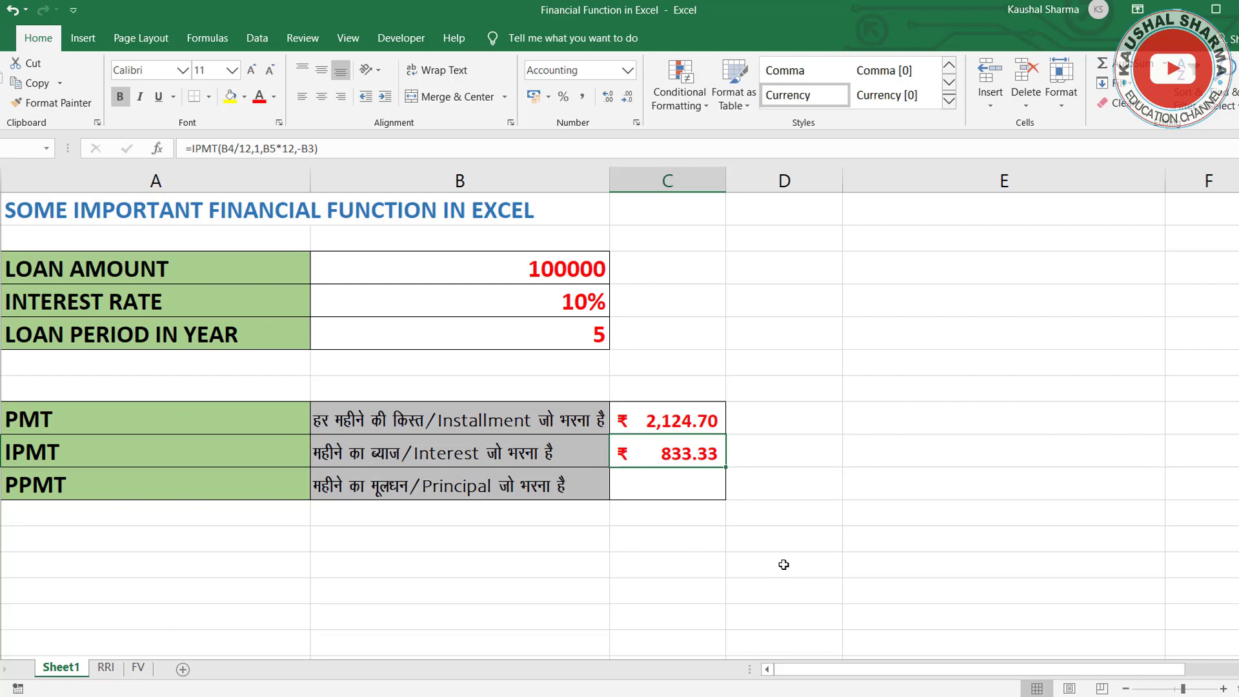
{"action": "left_click", "coordinate": [702, 423]}
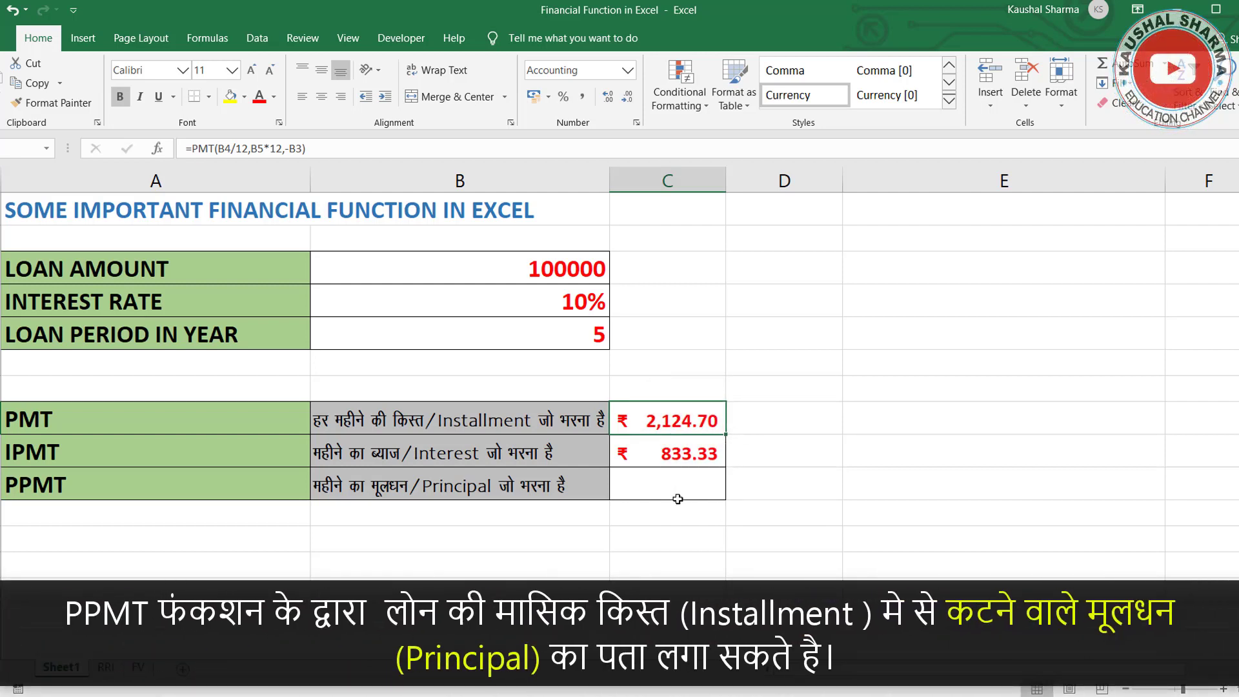
{"action": "left_click", "coordinate": [455, 491]}
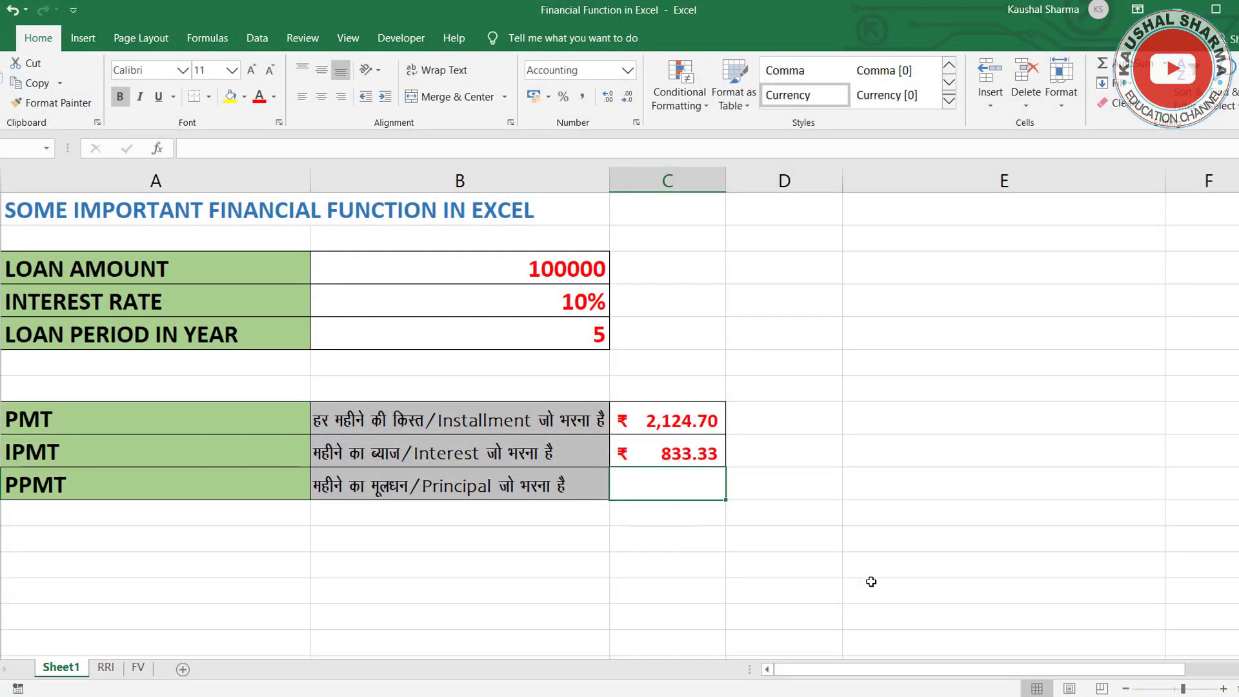
Step: Start a PPMT formula in C10, dismiss the missing-parenthesis warning, and add rate B4/12
{"action": "type", "text": "="}
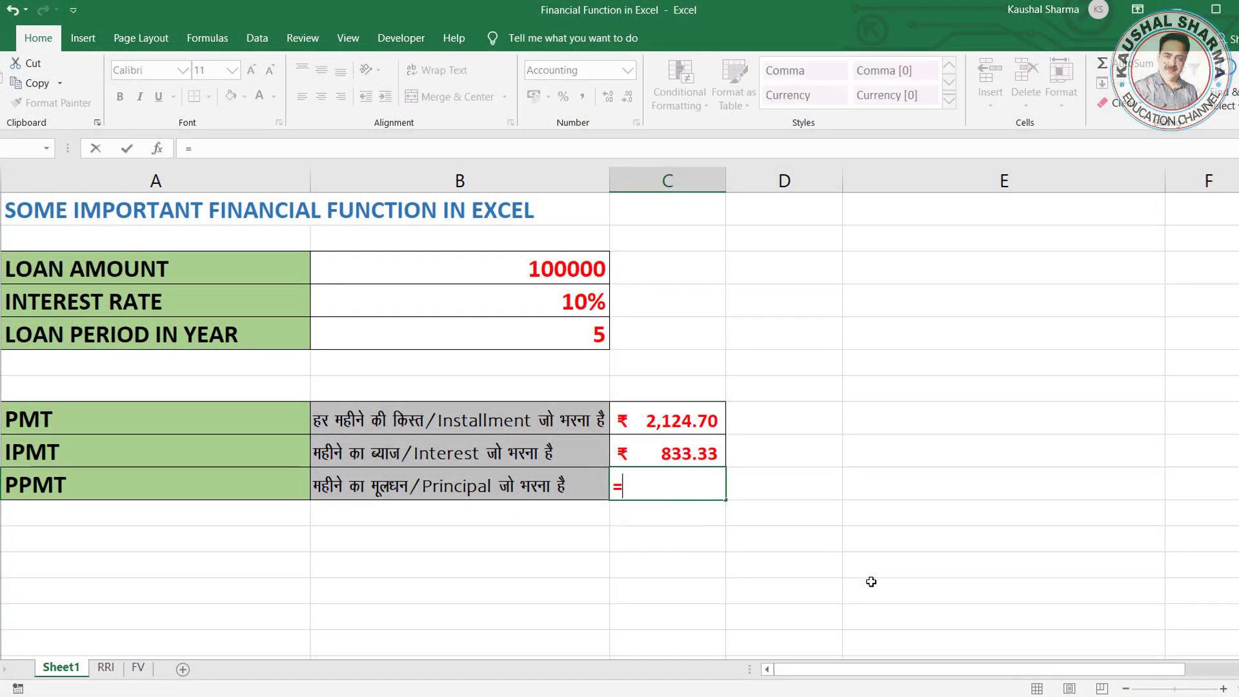
{"action": "type", "text": "ppmt"}
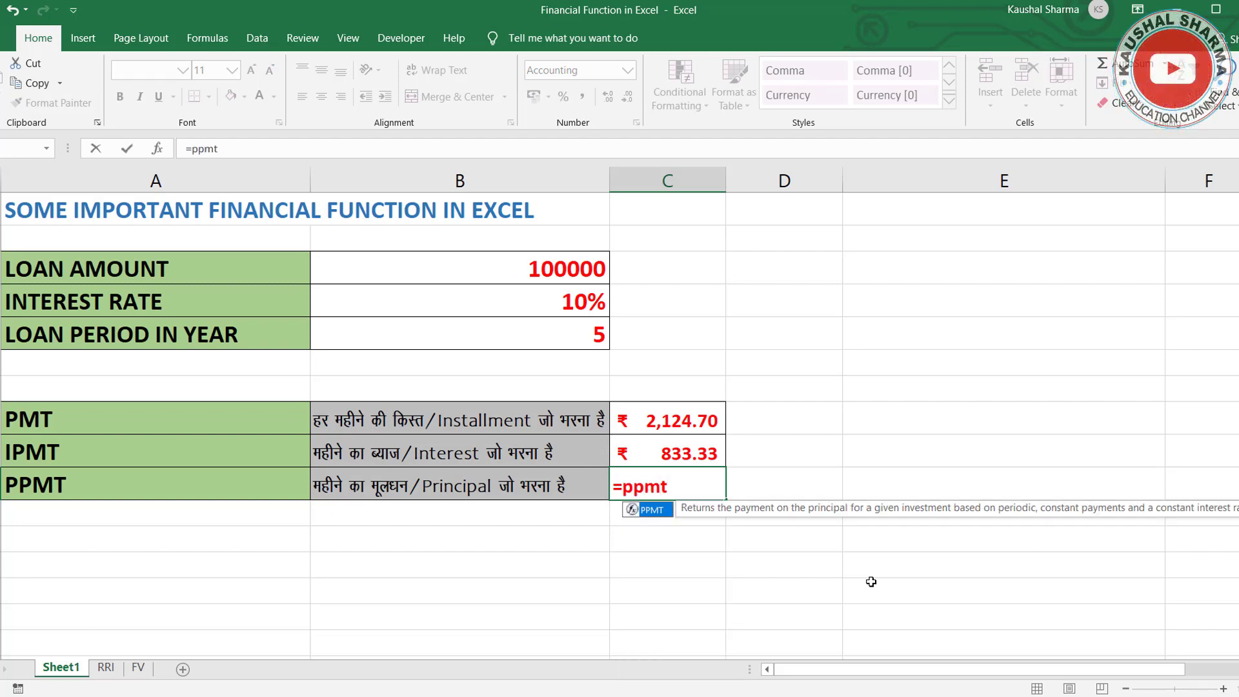
{"action": "type", "text": "("}
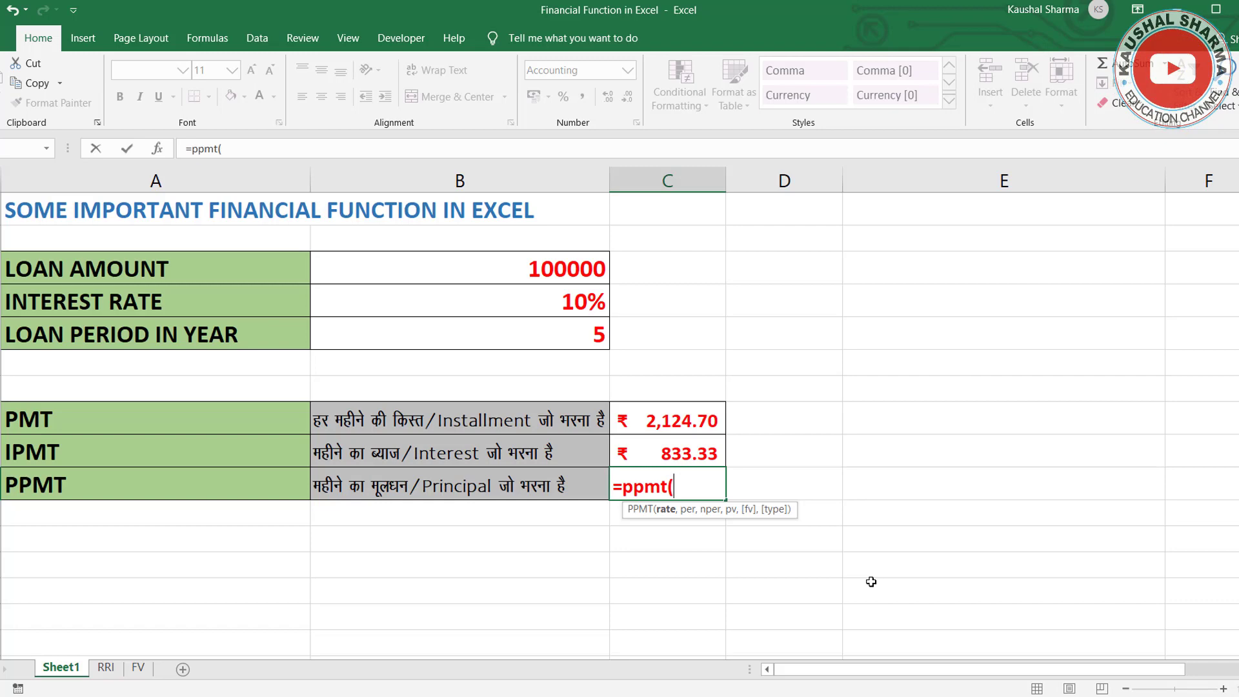
{"action": "key", "text": "Return"}
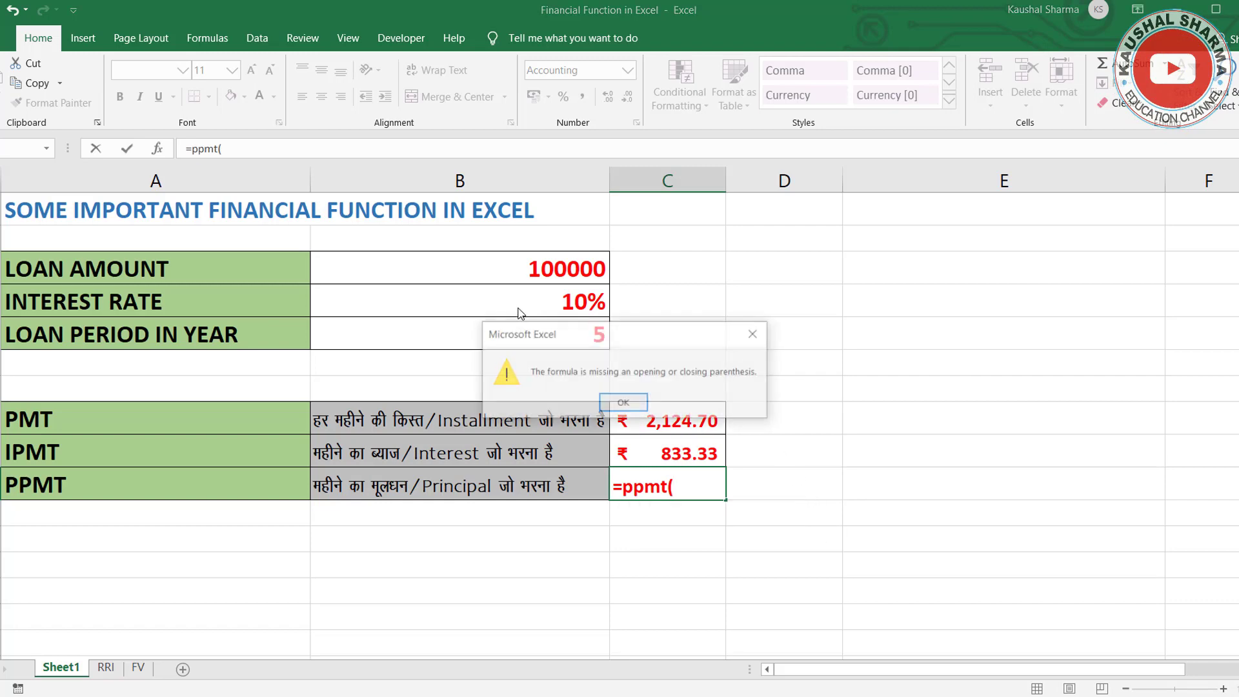
{"action": "left_click", "coordinate": [623, 404]}
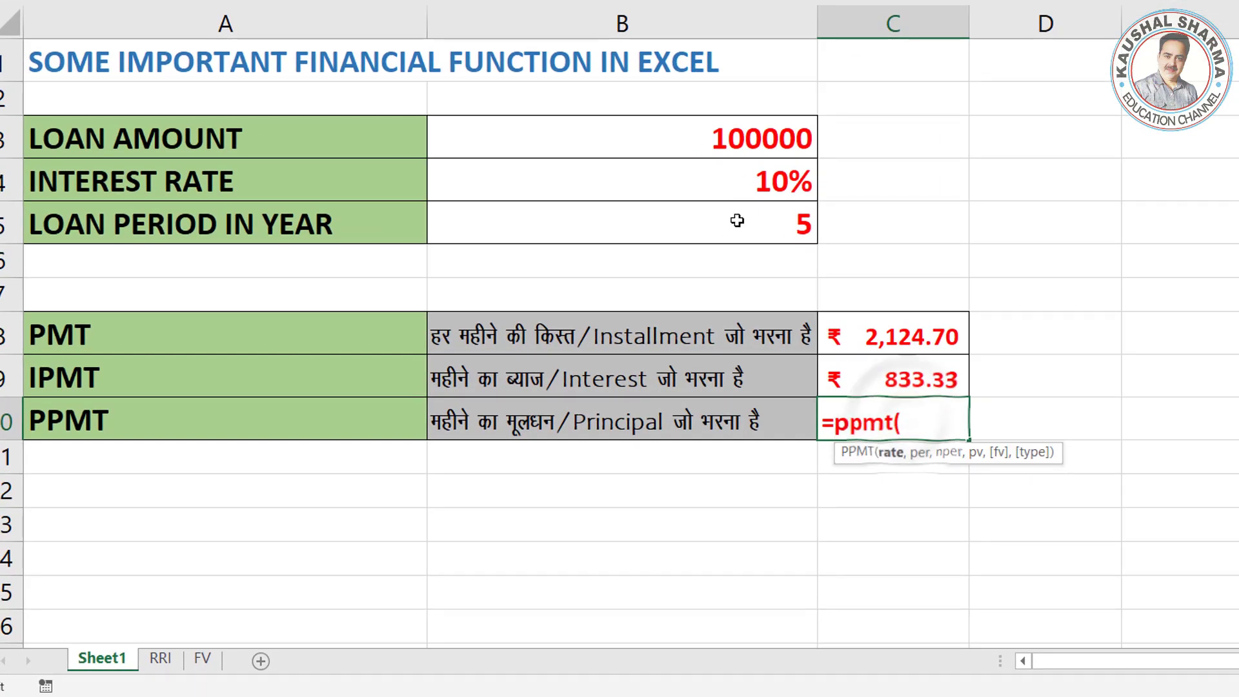
{"action": "left_click", "coordinate": [769, 182]}
{"action": "type", "text": "/"}
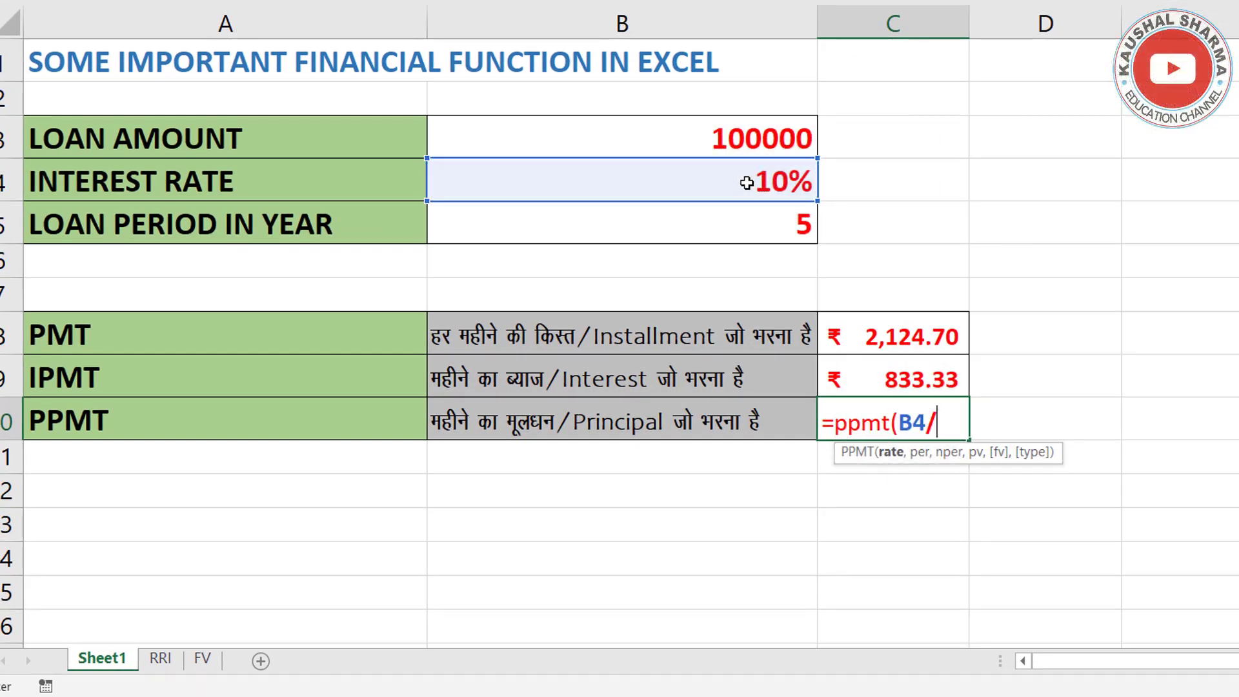
{"action": "type", "text": "12"}
{"action": "type", "text": ",1"}
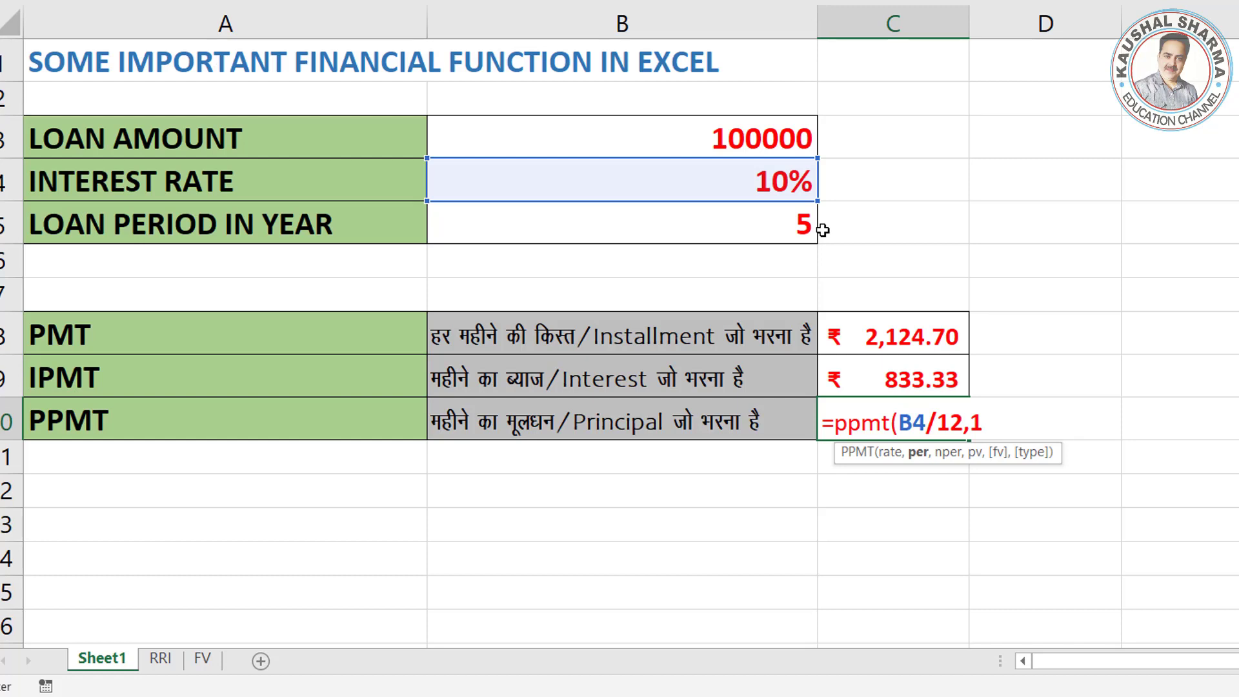
{"action": "type", "text": ","}
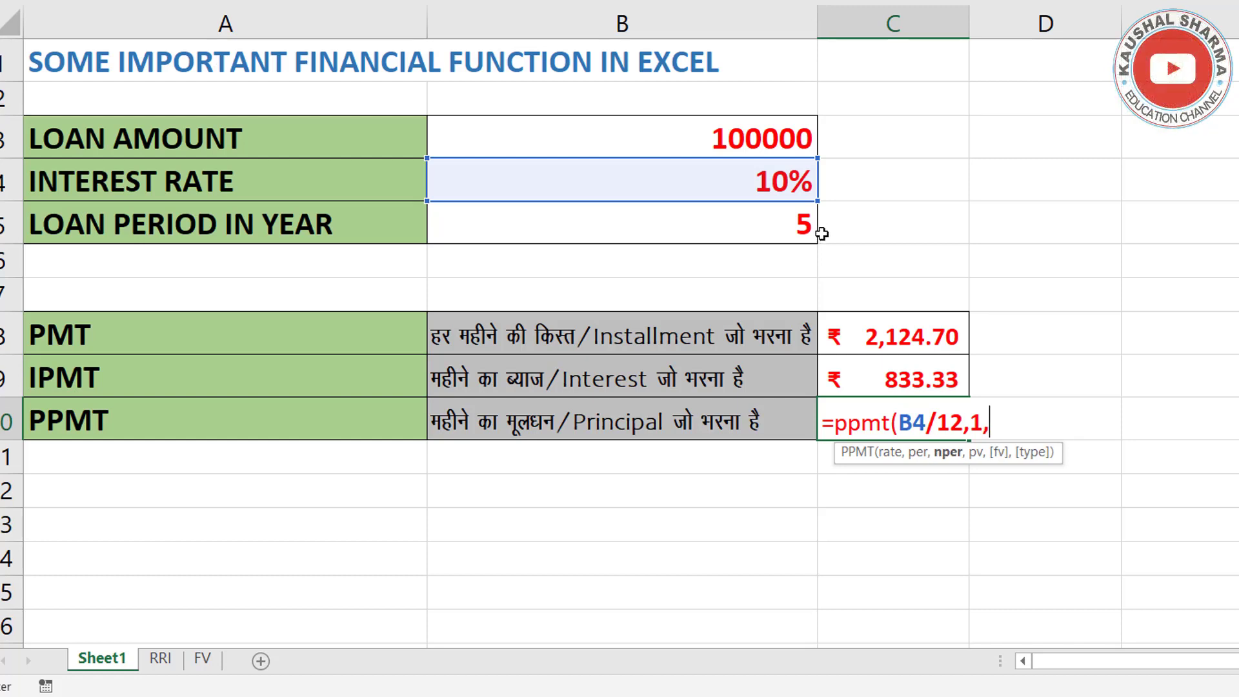
Step: Finish the PPMT formula with B5*12 periods and -B3, showing ₹ 1,291.37 principal
{"action": "left_click", "coordinate": [768, 225]}
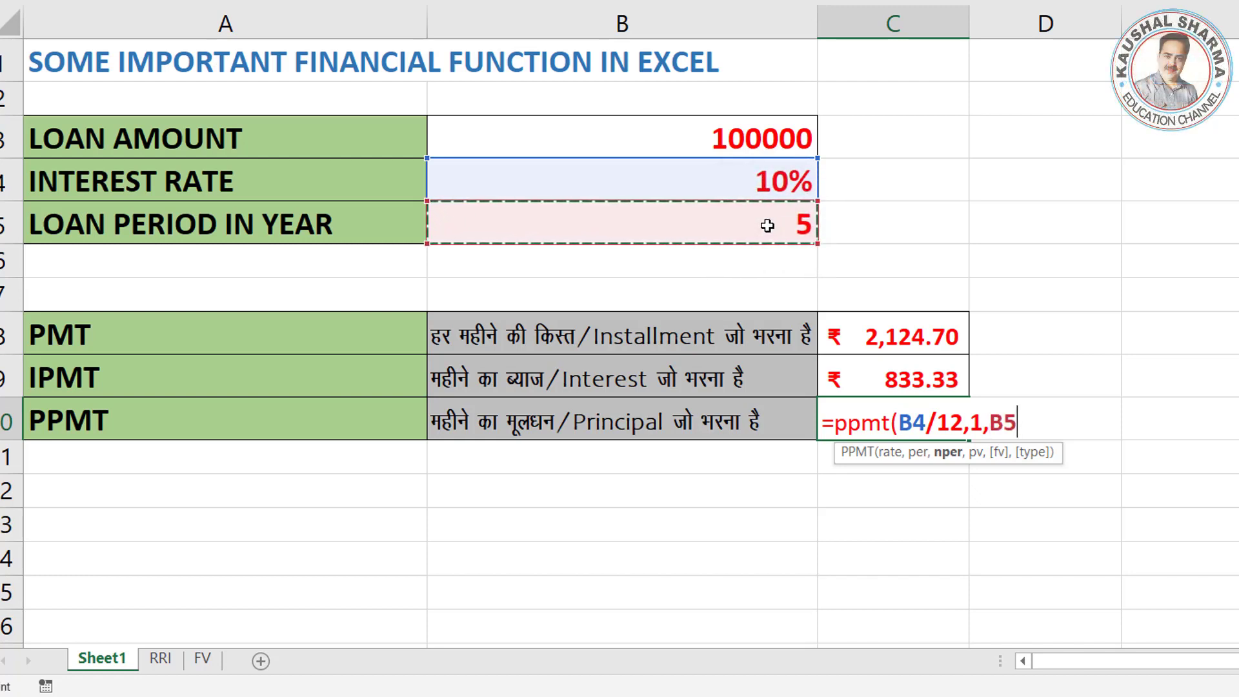
{"action": "type", "text": "*12"}
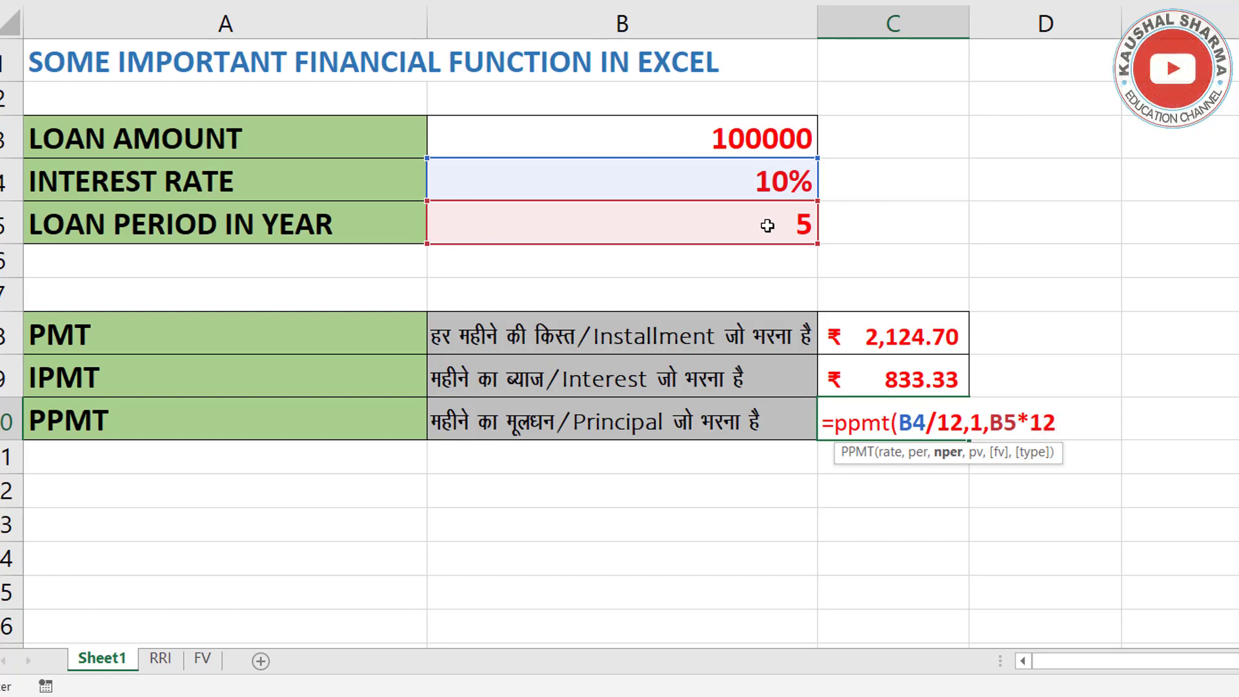
{"action": "type", "text": ","}
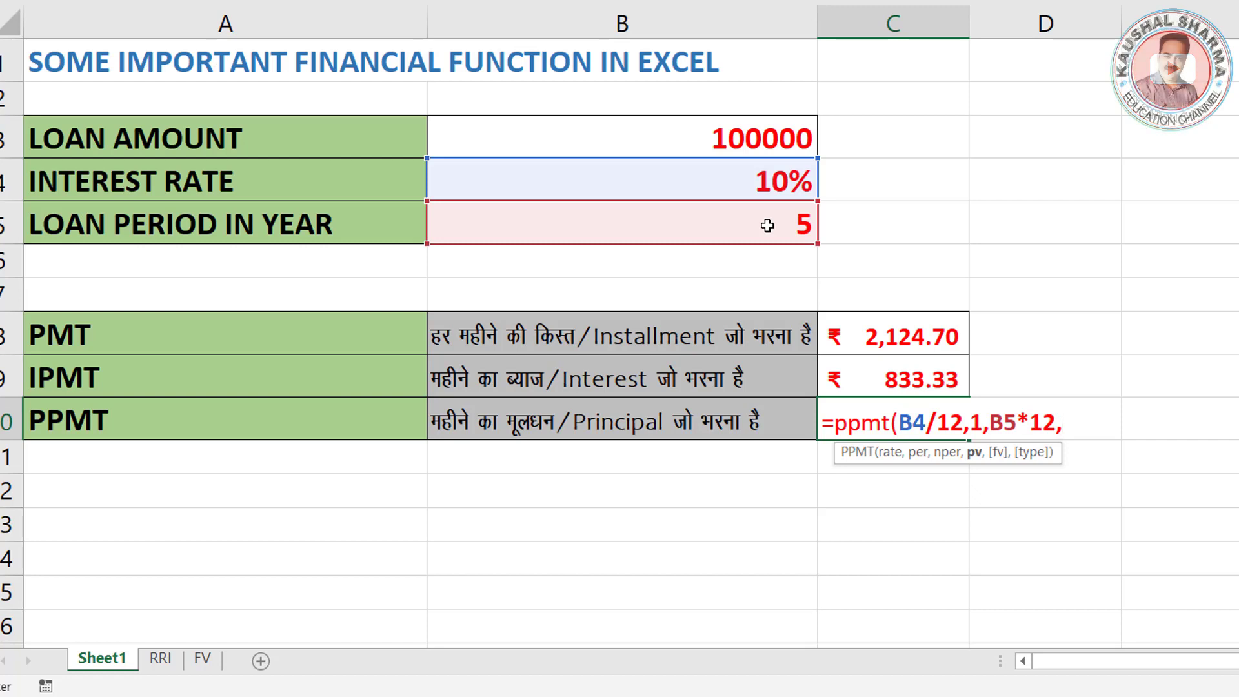
{"action": "left_click", "coordinate": [730, 135]}
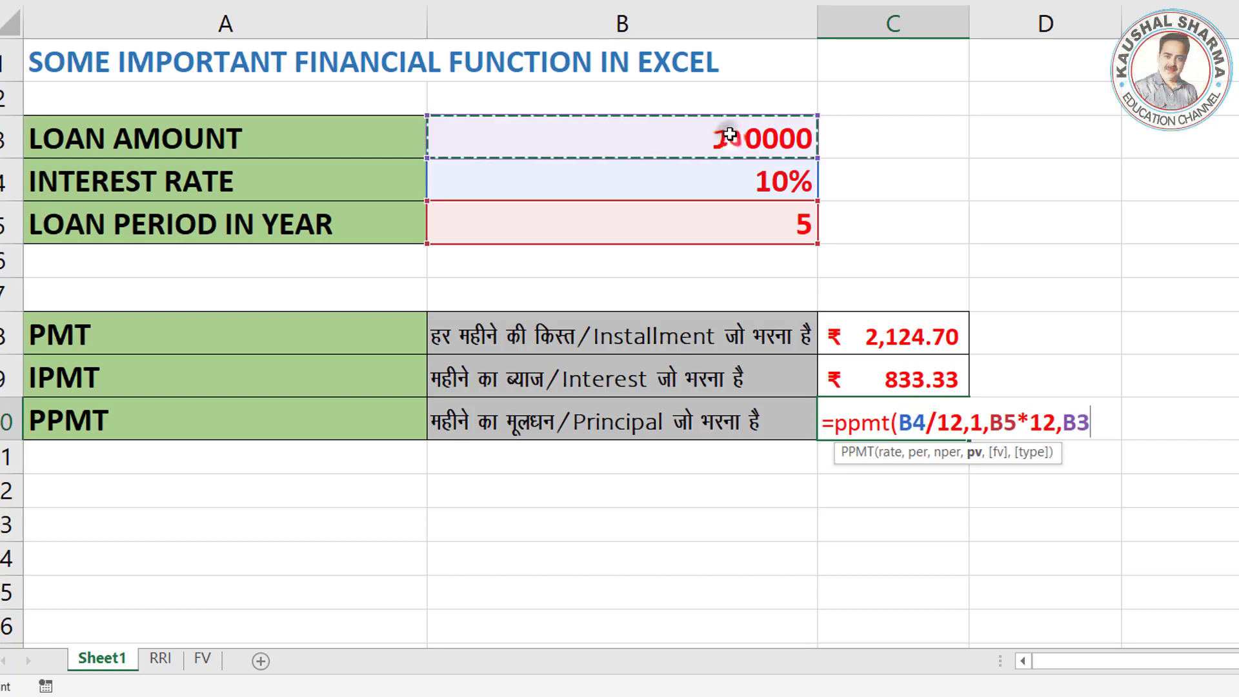
{"action": "left_click", "coordinate": [1065, 423]}
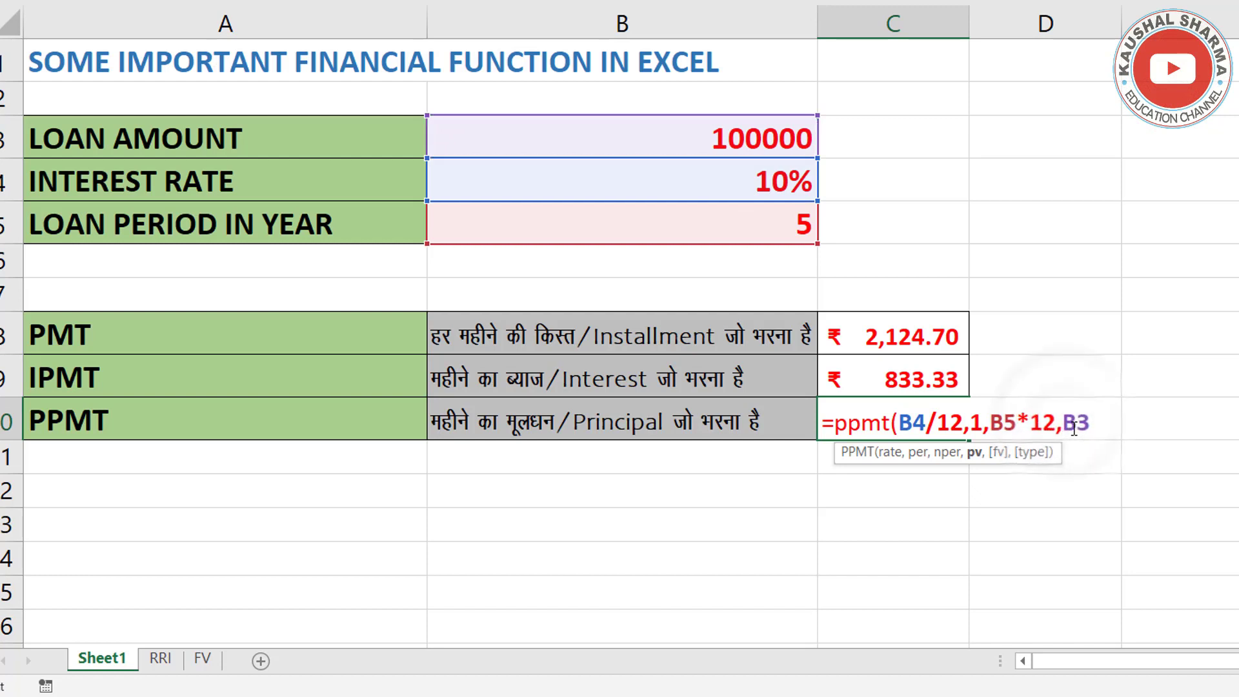
{"action": "type", "text": "-"}
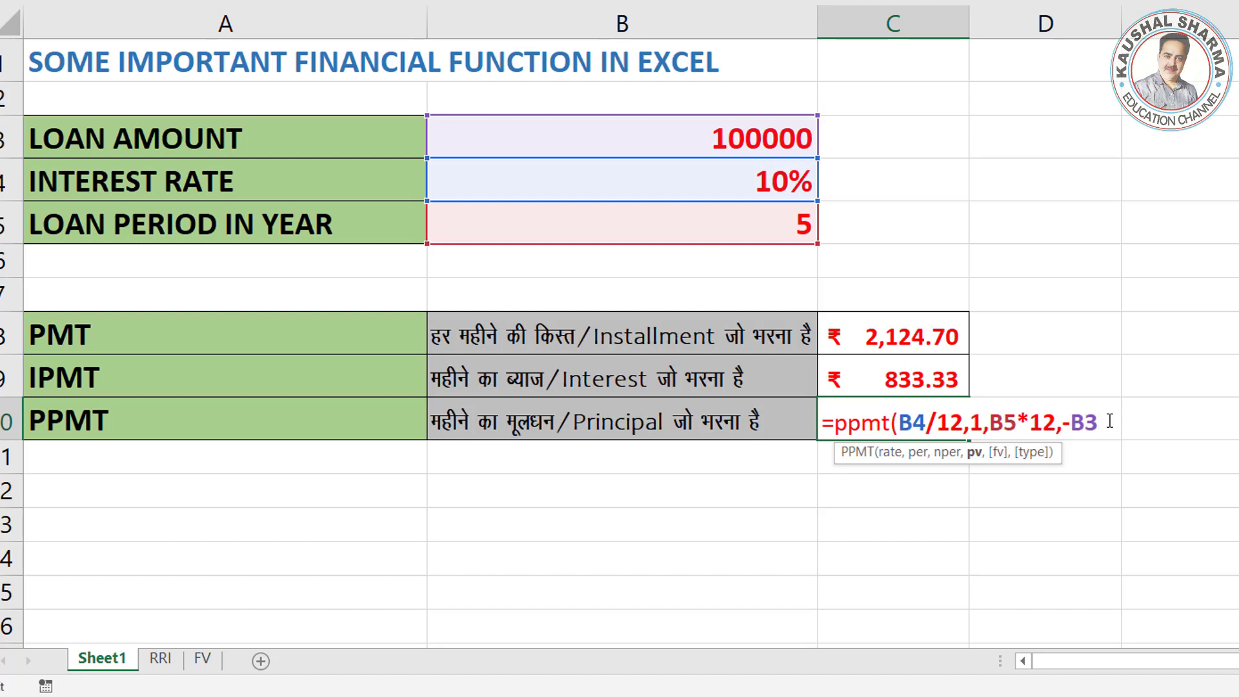
{"action": "type", "text": ")"}
{"action": "key", "text": "Return"}
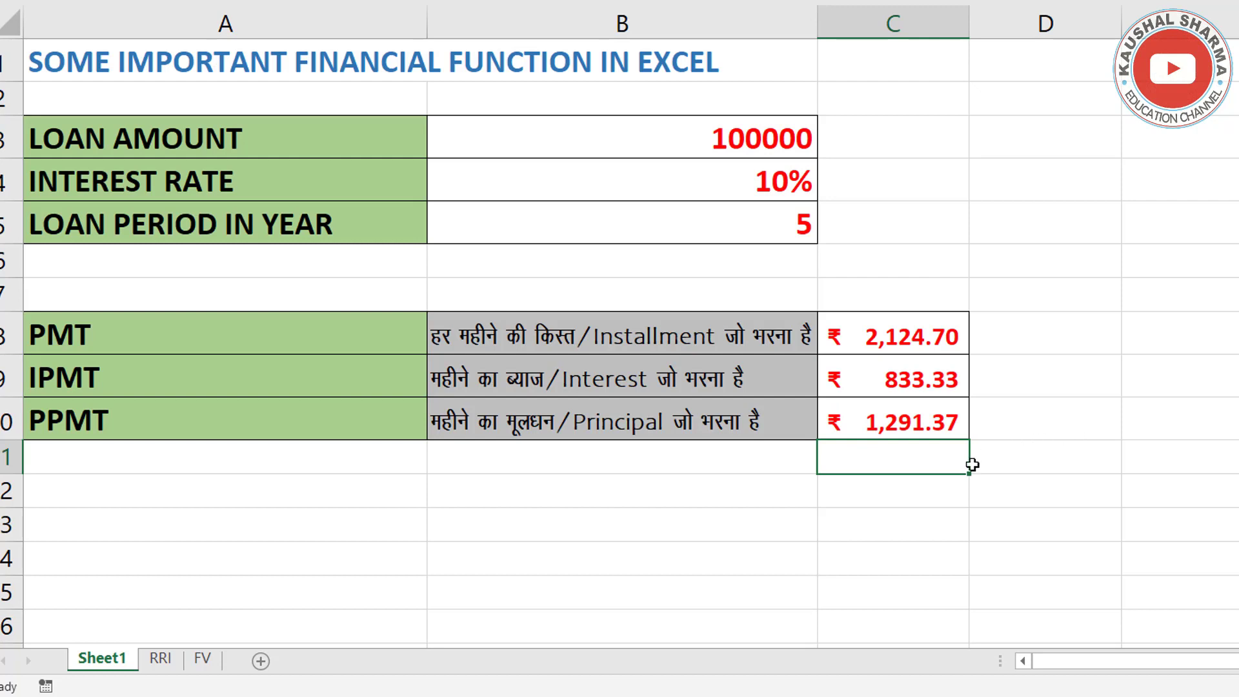
{"action": "left_click", "coordinate": [899, 430]}
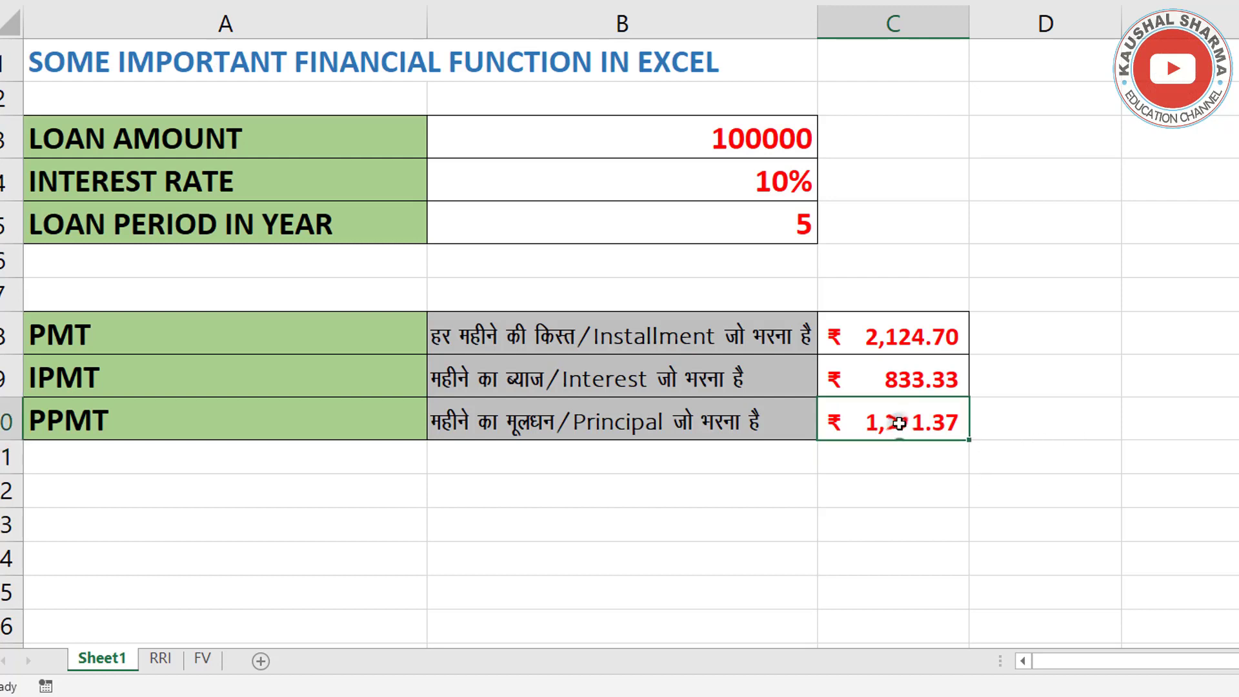
{"action": "left_click", "coordinate": [881, 484]}
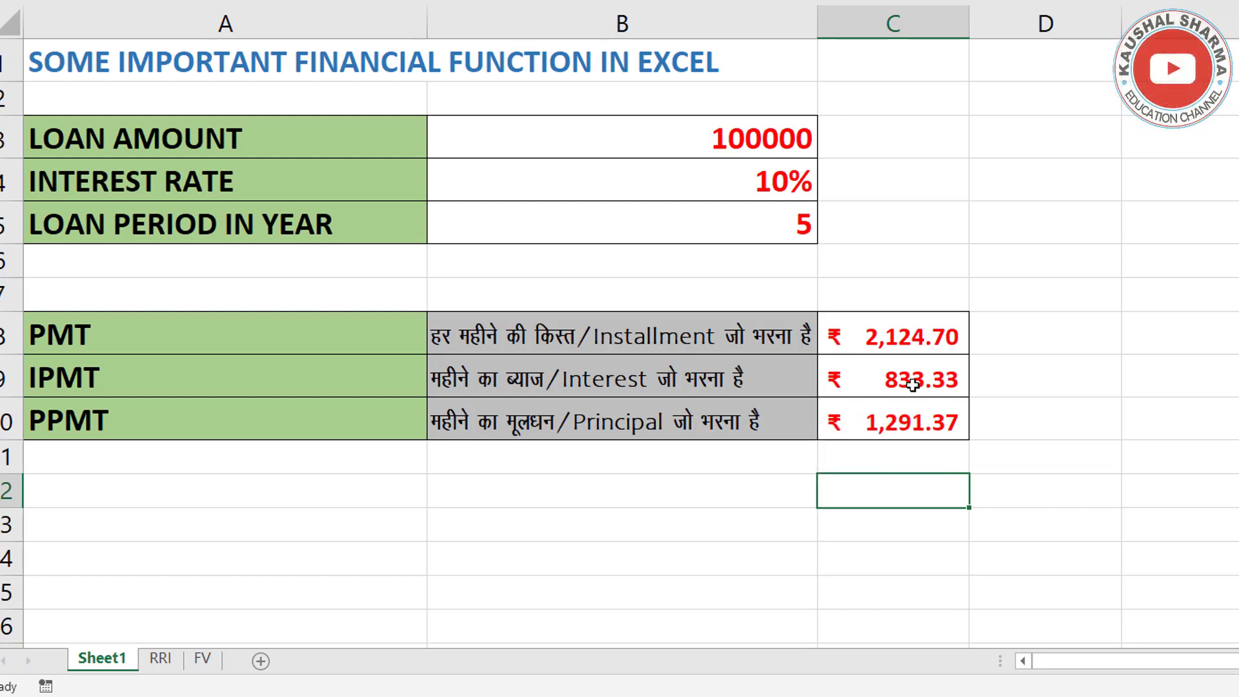
{"action": "left_click_drag", "start_coordinate": [912, 380], "coordinate": [911, 412]}
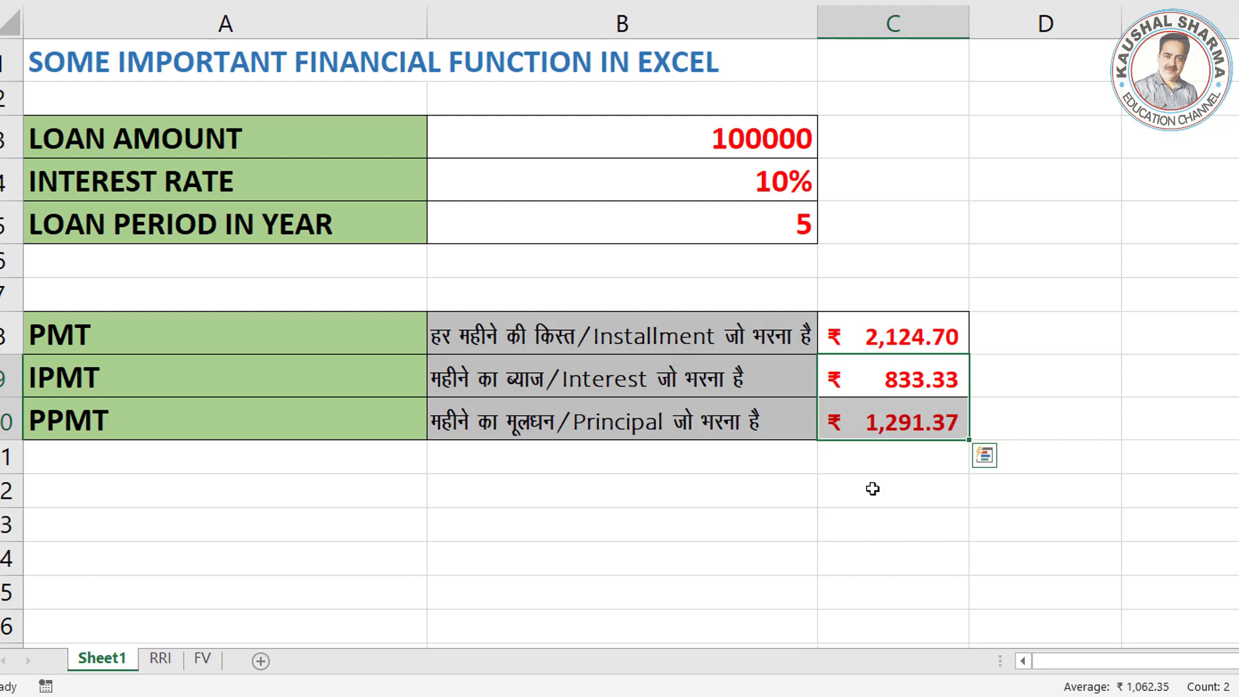
{"action": "left_click", "coordinate": [839, 339]}
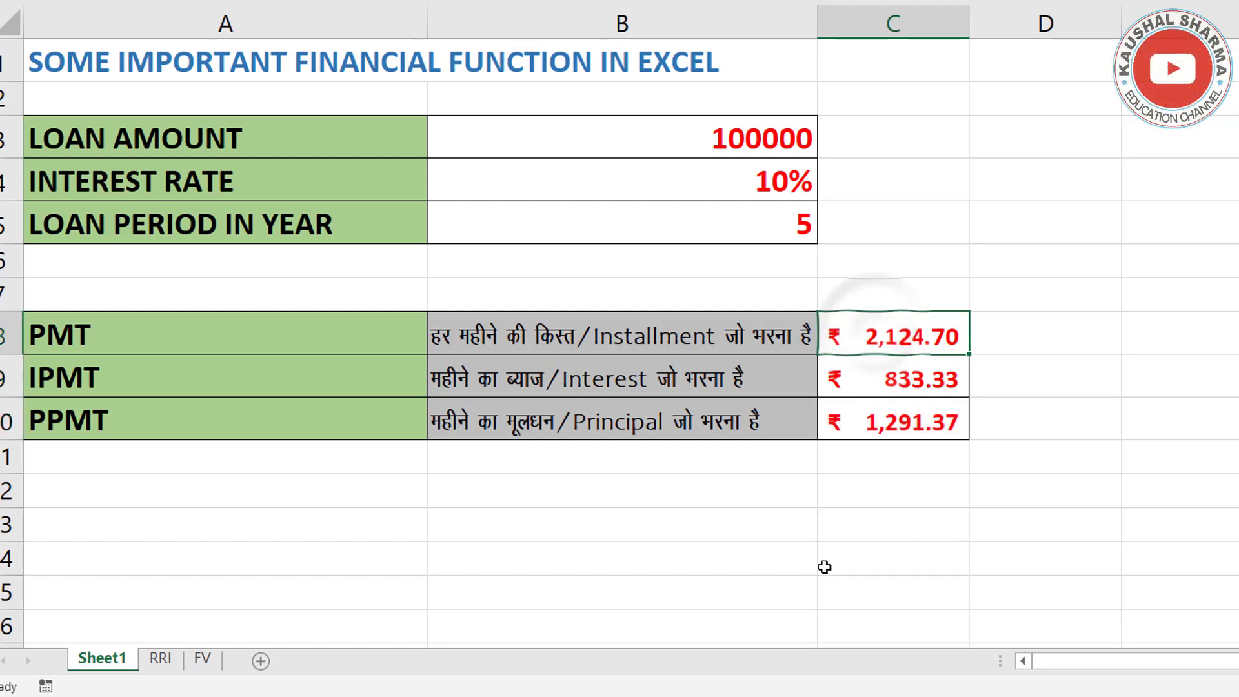
{"action": "left_click", "coordinate": [842, 505]}
{"action": "type", "text": "="}
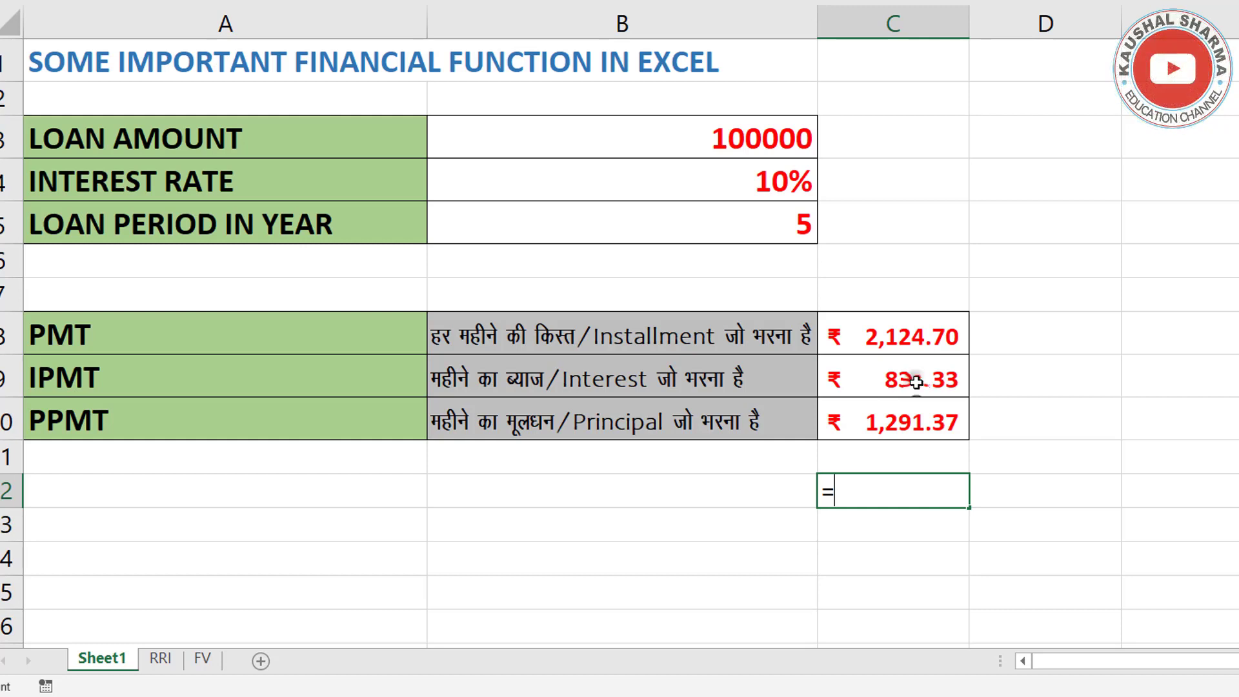
Step: Enter =C9+C10 in C12 and compare its ₹ 2,124.70 total against the installment in C8
{"action": "left_click", "coordinate": [916, 382]}
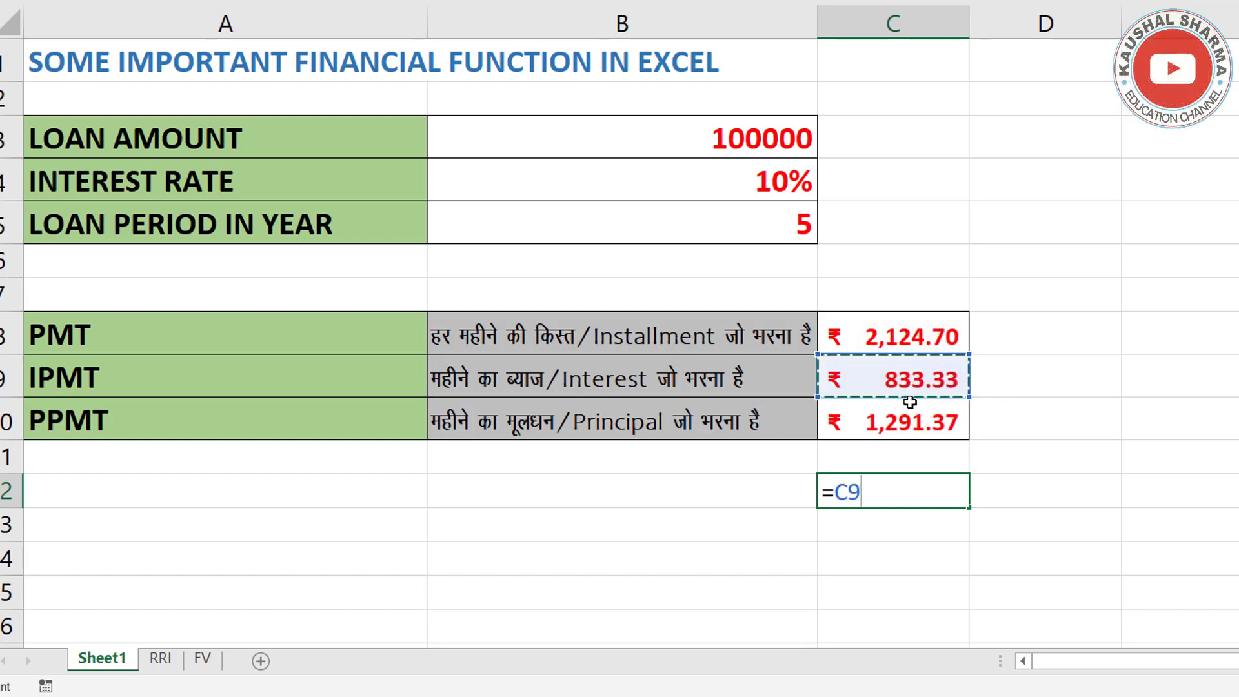
{"action": "type", "text": "+"}
{"action": "left_click", "coordinate": [904, 423]}
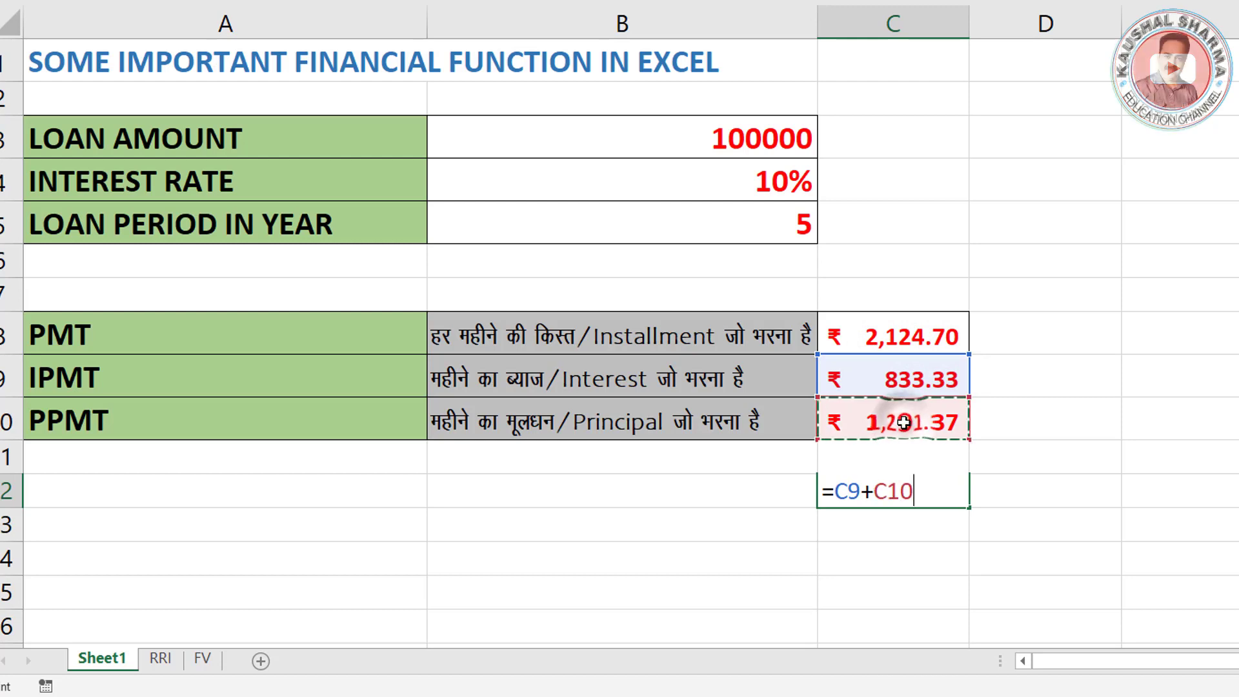
{"action": "key", "text": "Return"}
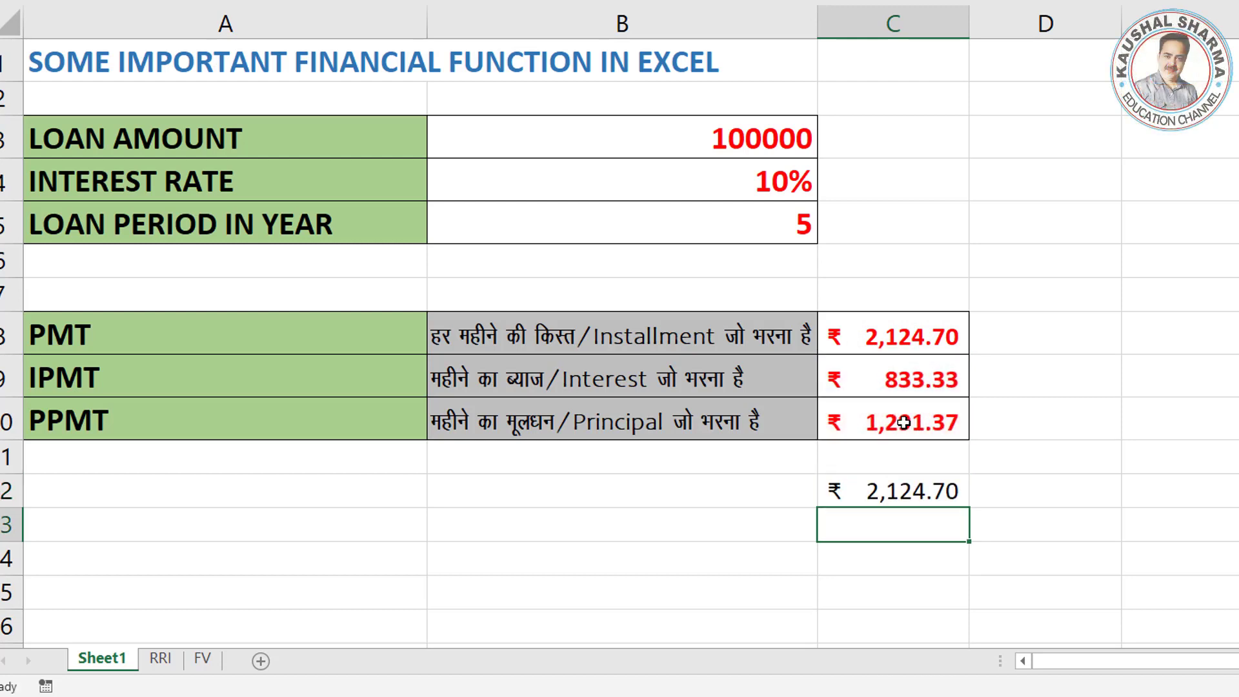
{"action": "left_click", "coordinate": [916, 489]}
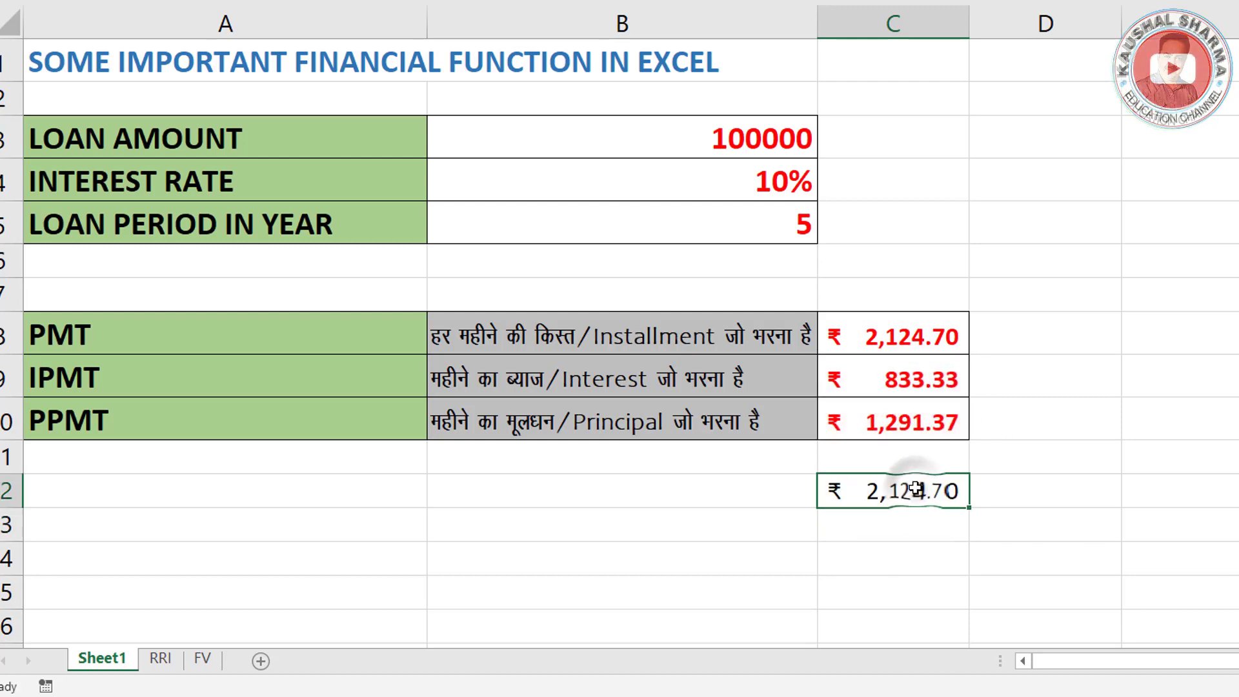
{"action": "left_click", "coordinate": [925, 341]}
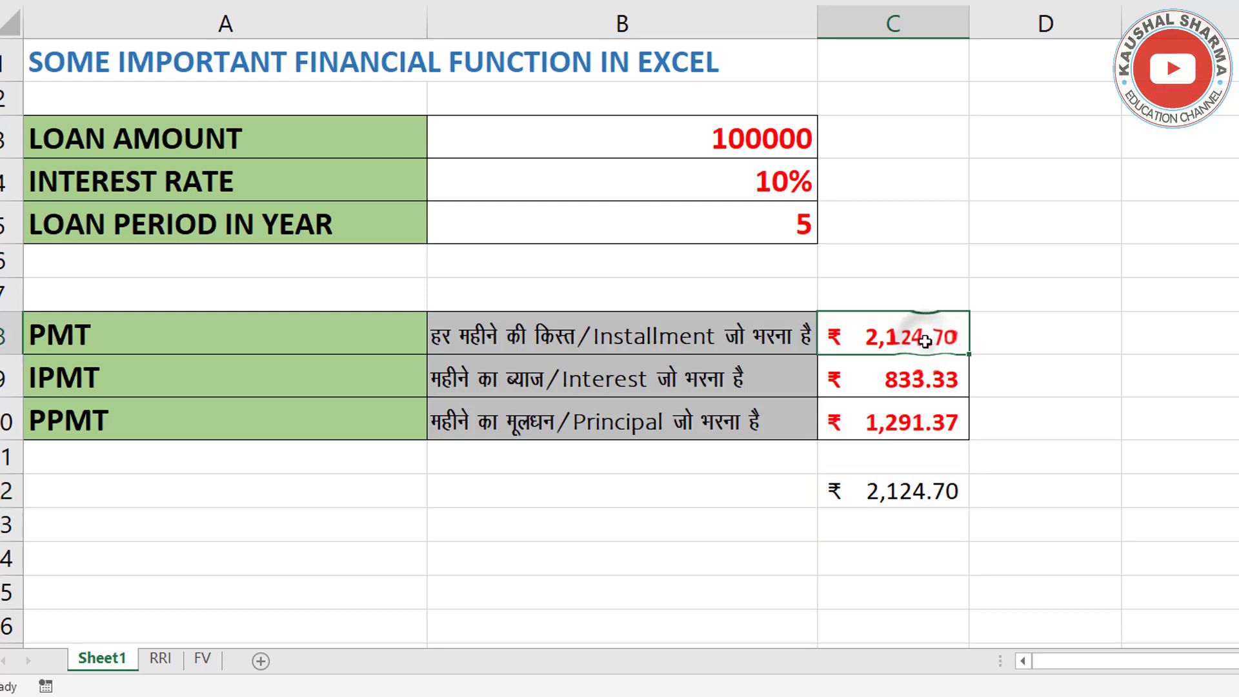